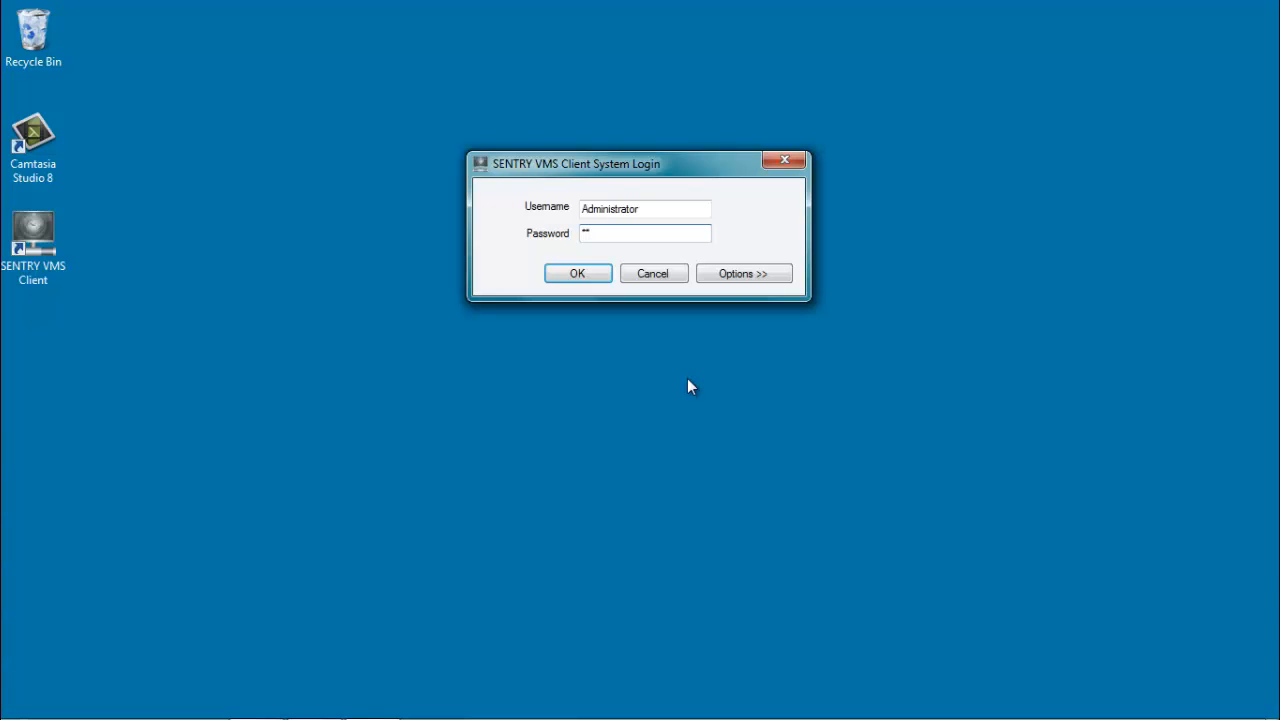
Log in to SENTRY VMS Client as Administrator with the admin password.
text(*********)
key(Return)
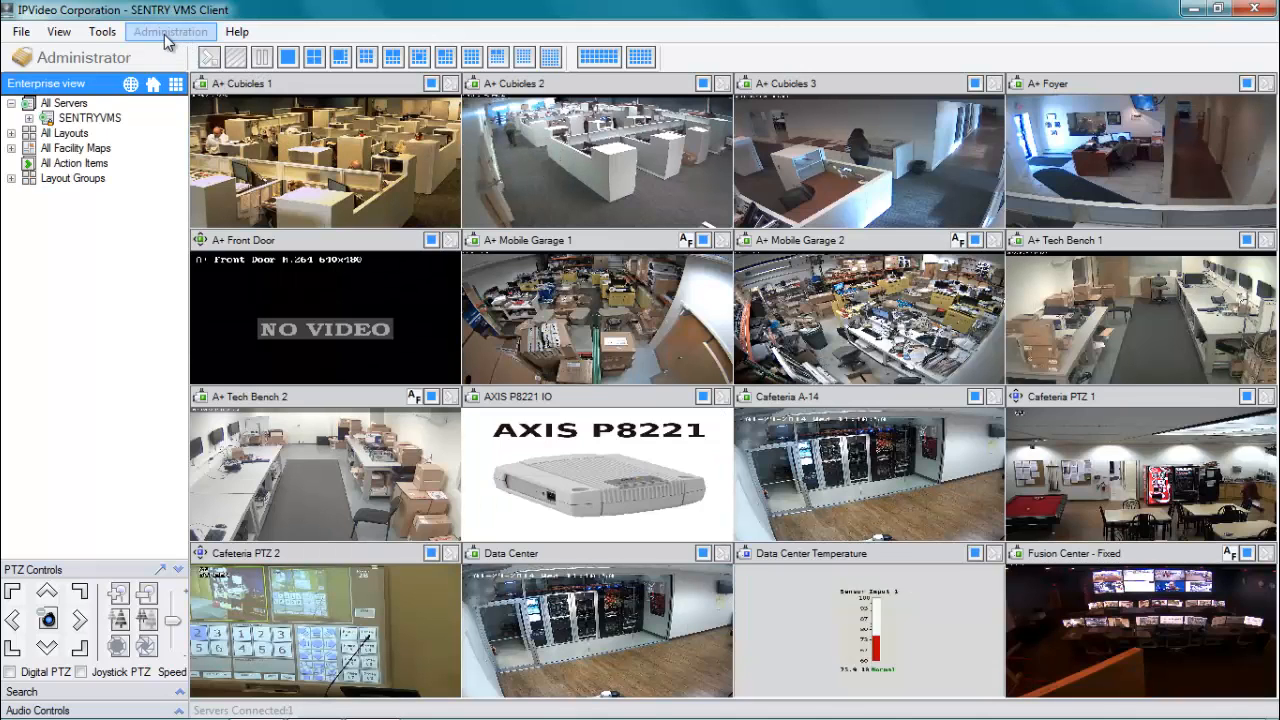
Go to Administration > Setup and Configuration and open the User Manager page.
click(166, 36)
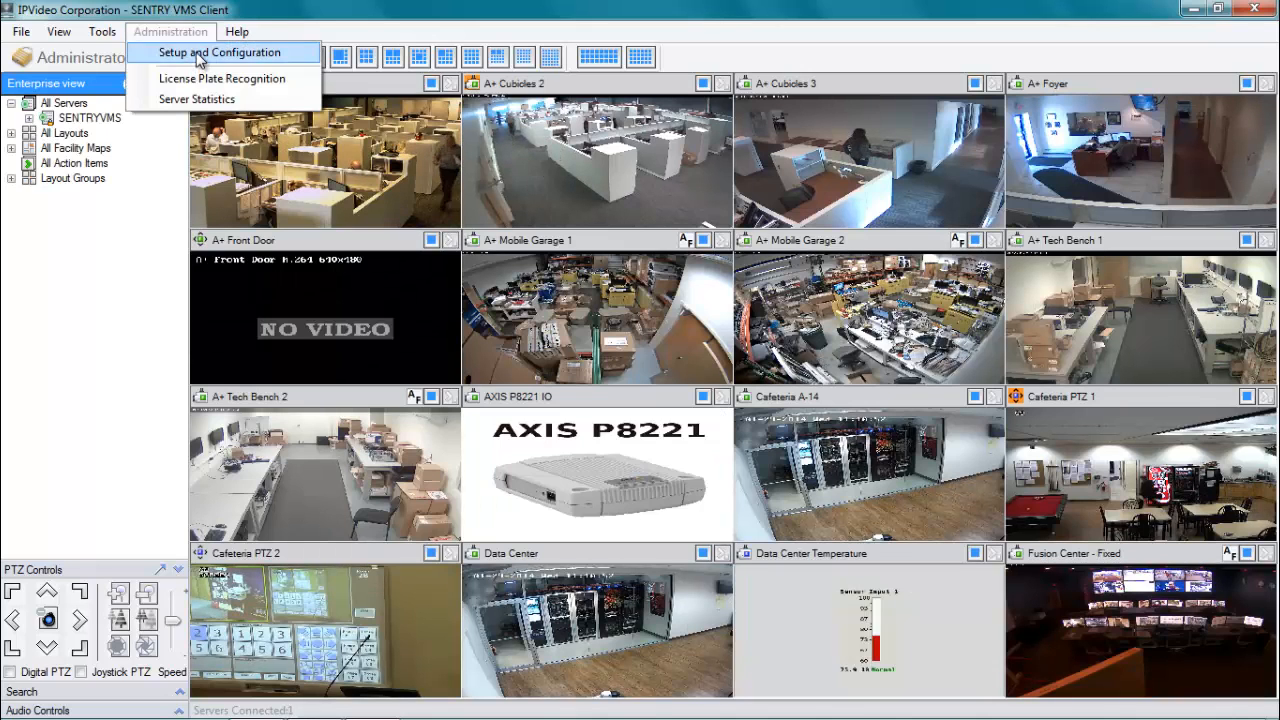
click(197, 57)
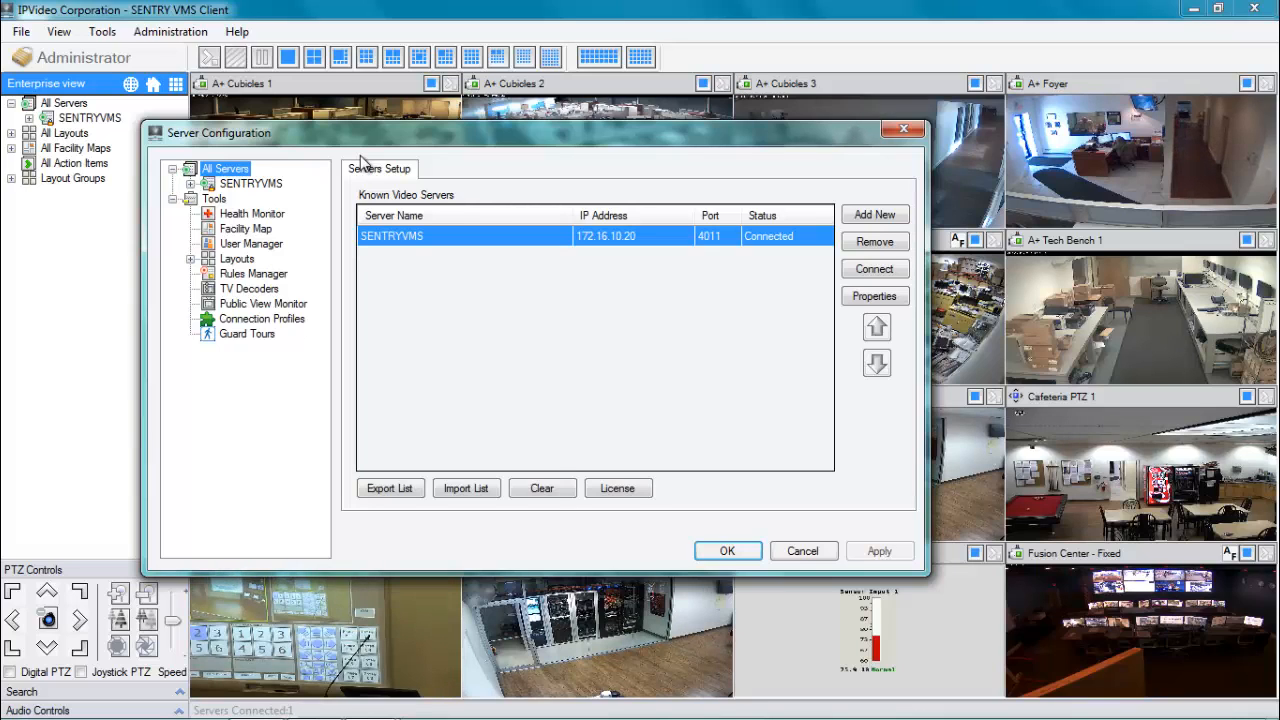
click(236, 245)
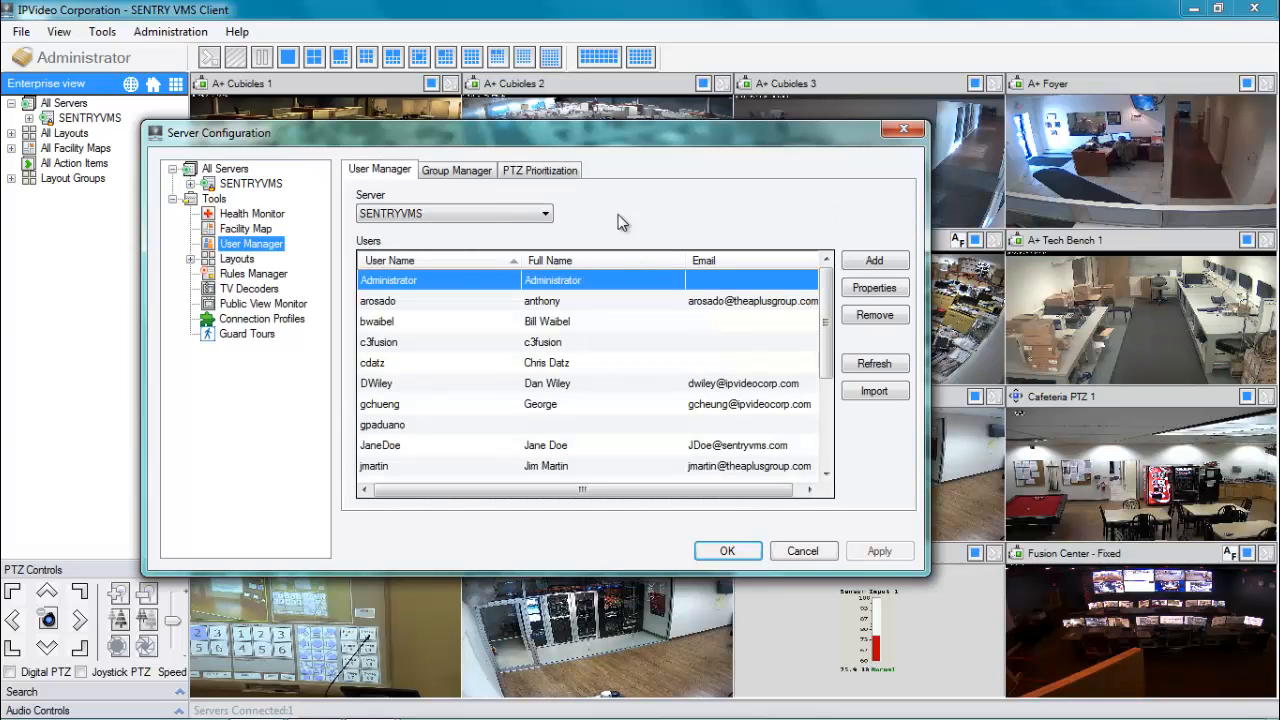
Open the Add New User form from the User Manager tab.
click(872, 261)
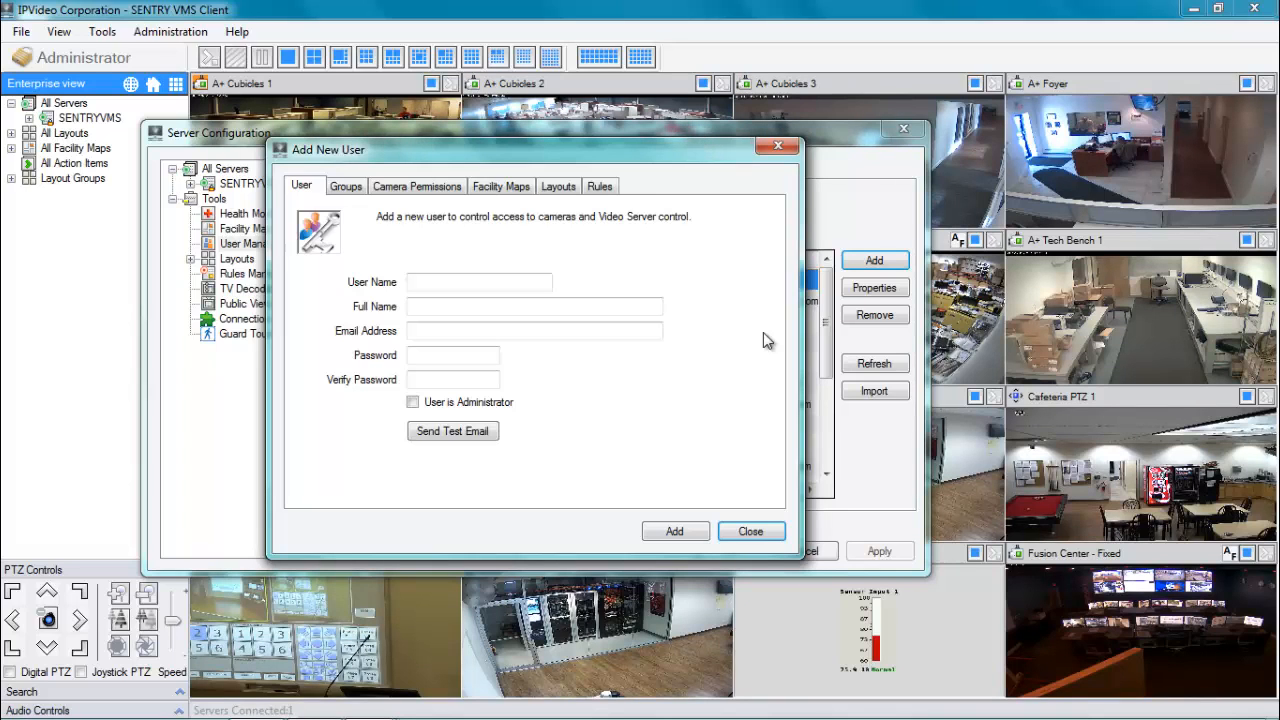
Fill in user name testuser, the full name and the user's e-mail address.
click(511, 282)
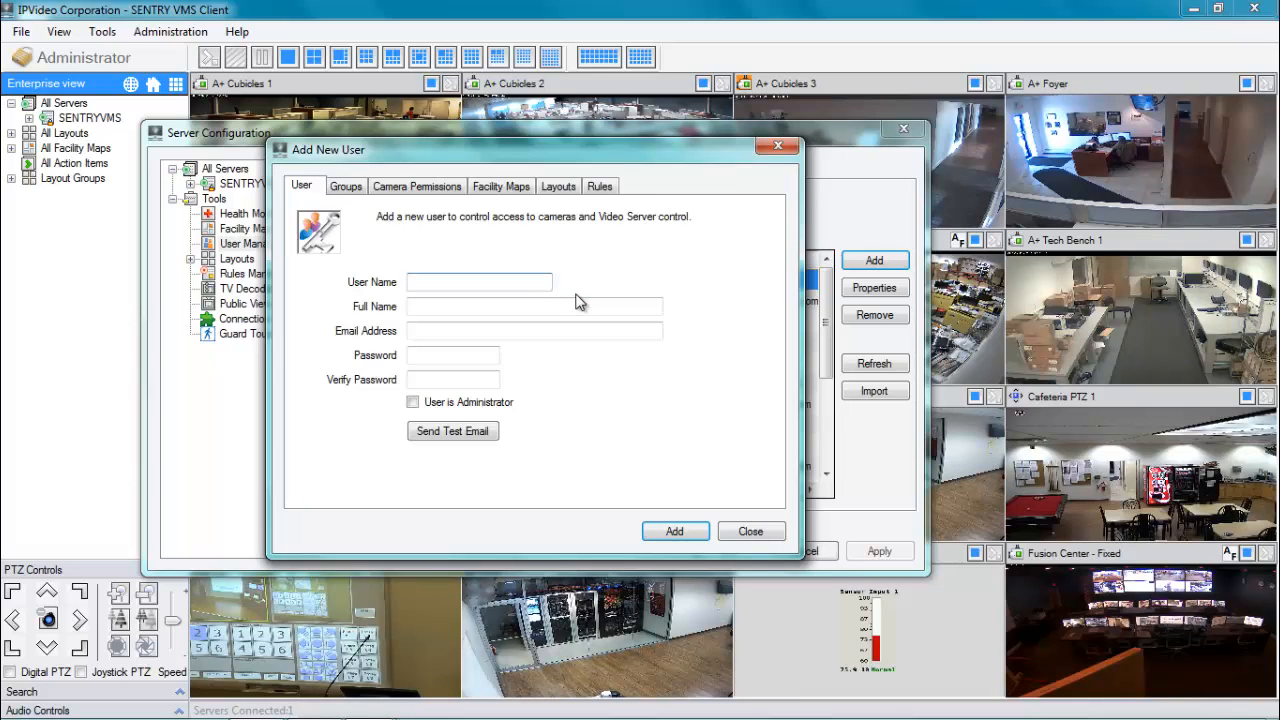
text(testuser)
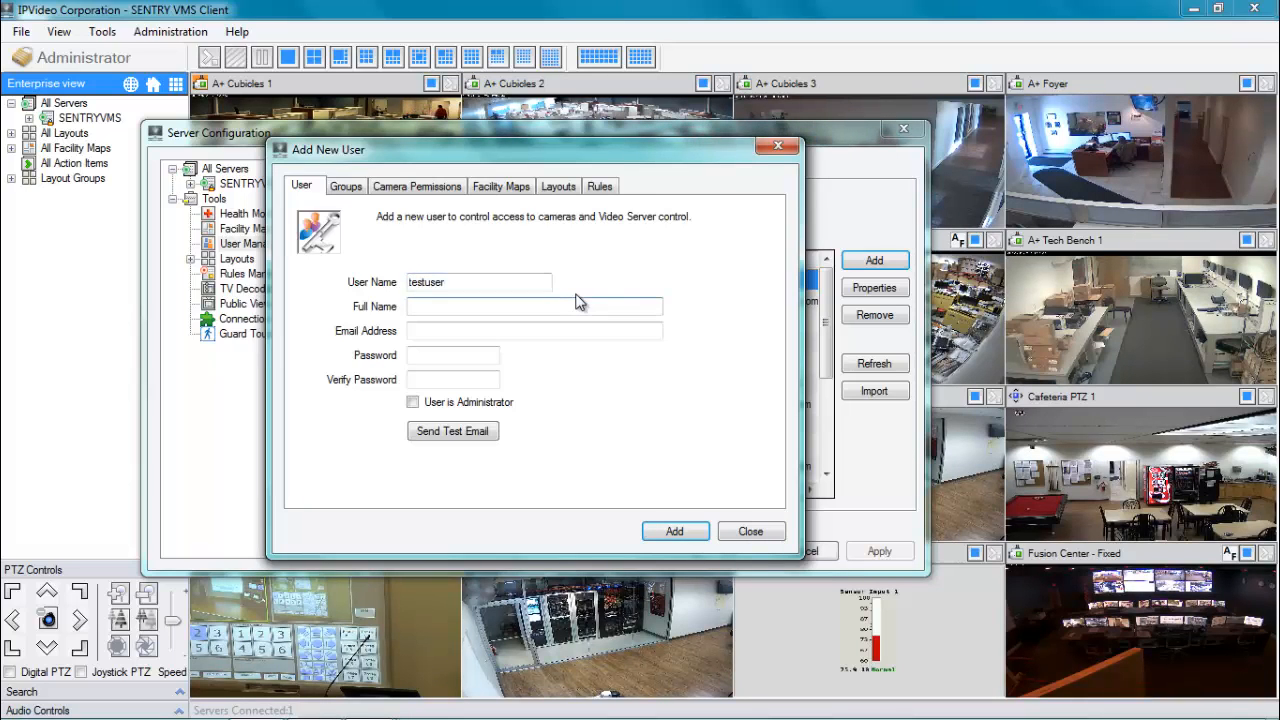
text(Test User)
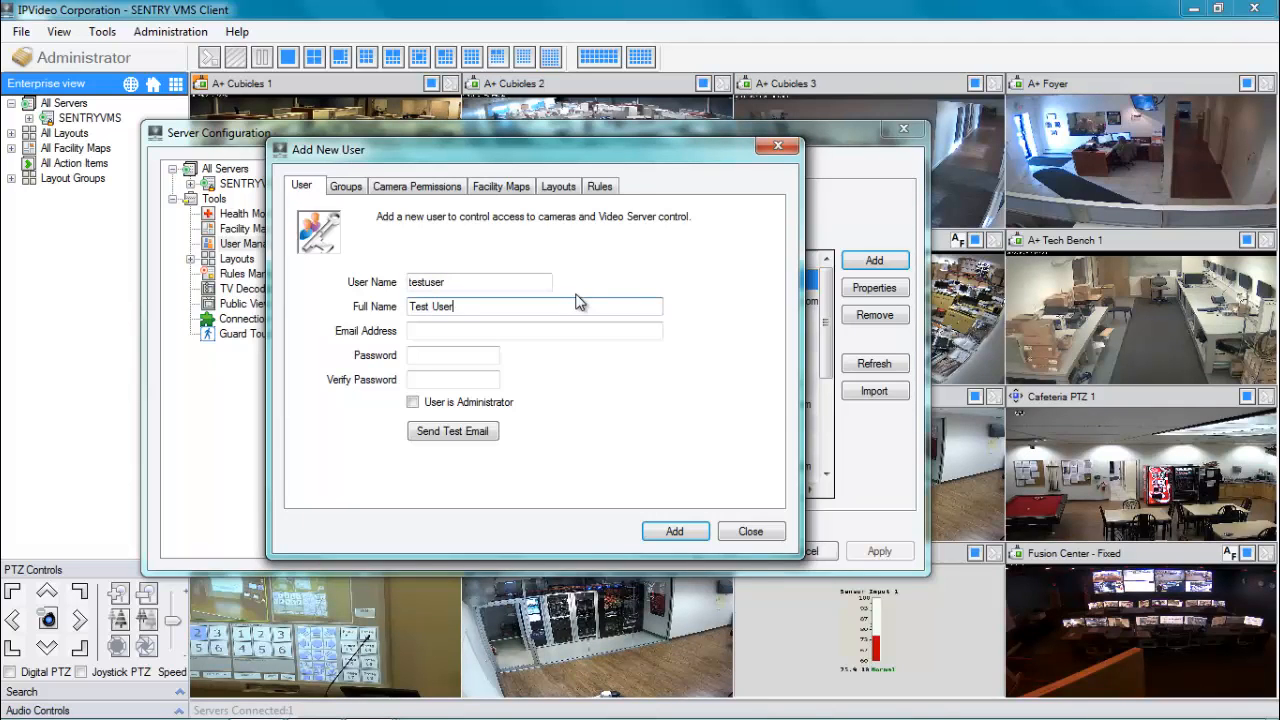
key(Tab)
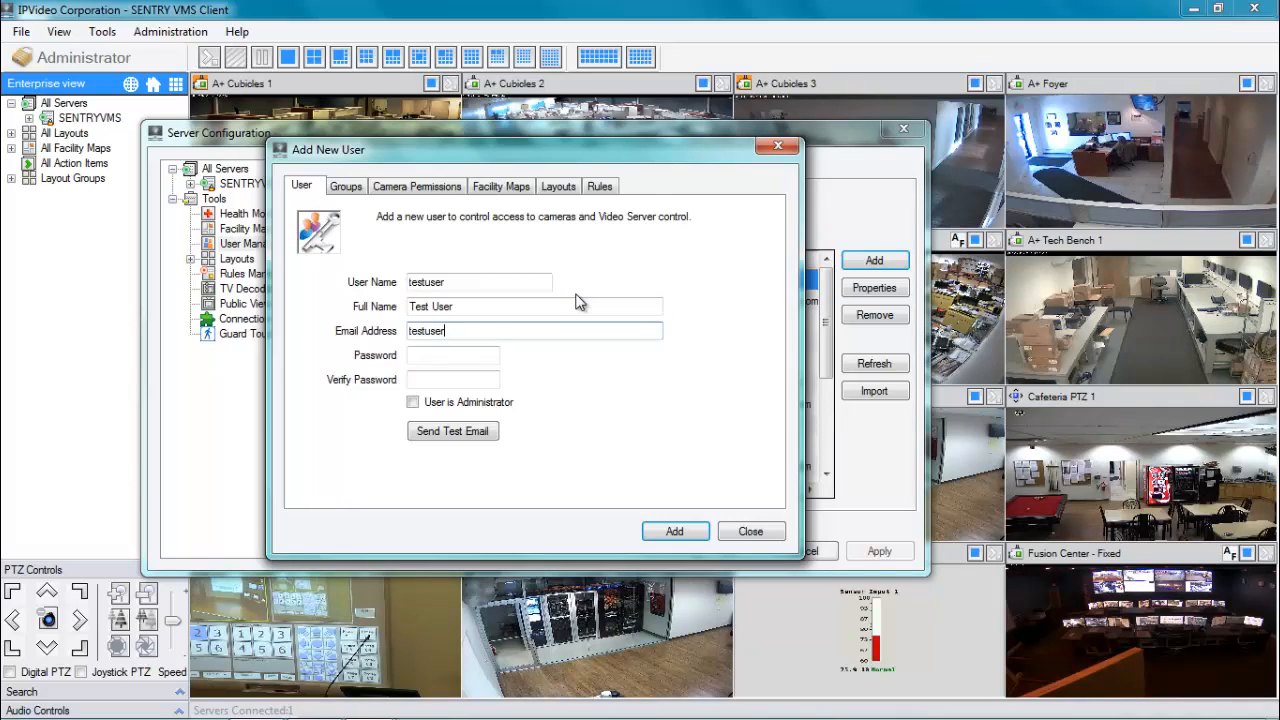
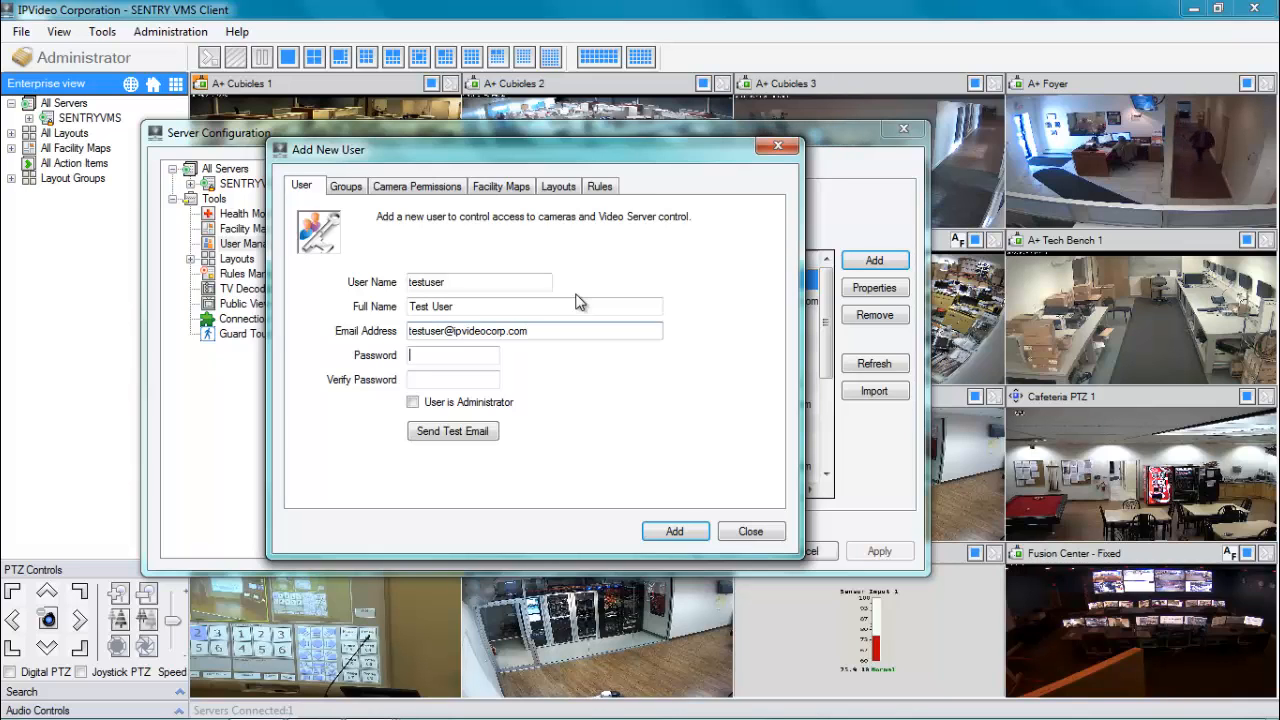
Enter the new user's password and confirm it in Verify Password.
key(Tab)
text(********)
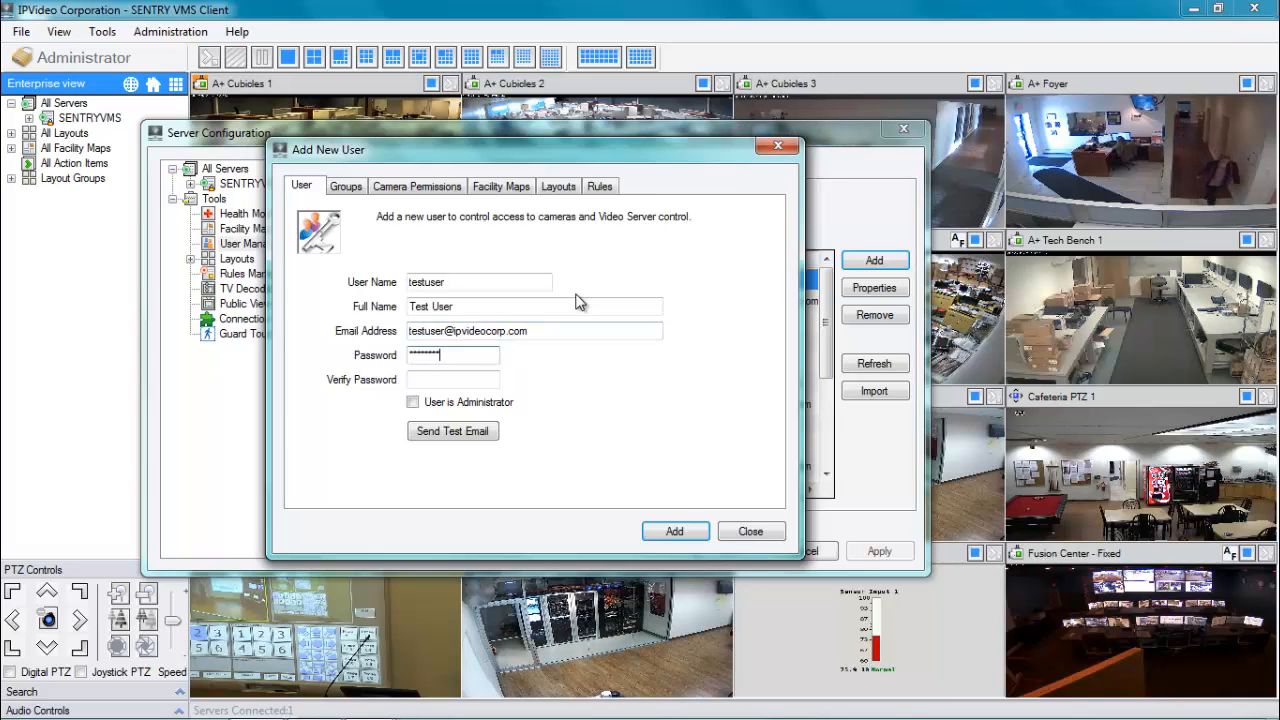
key(Tab)
text(***)
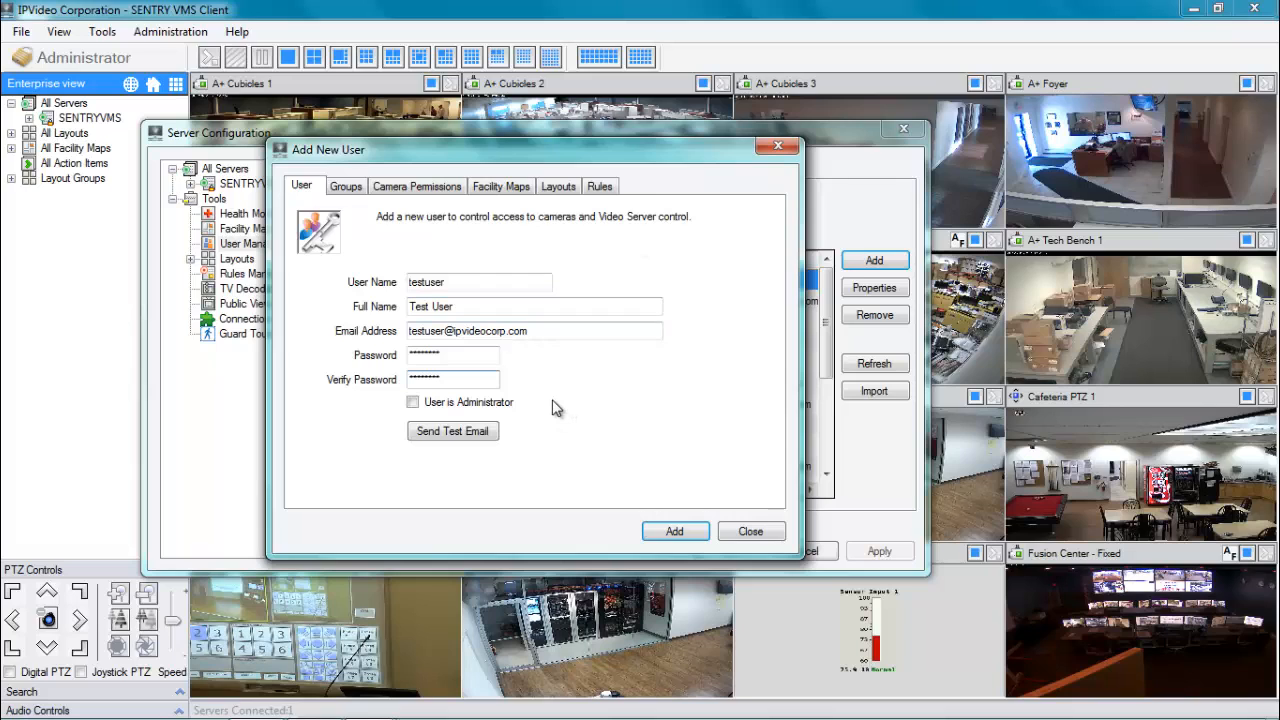
click(346, 187)
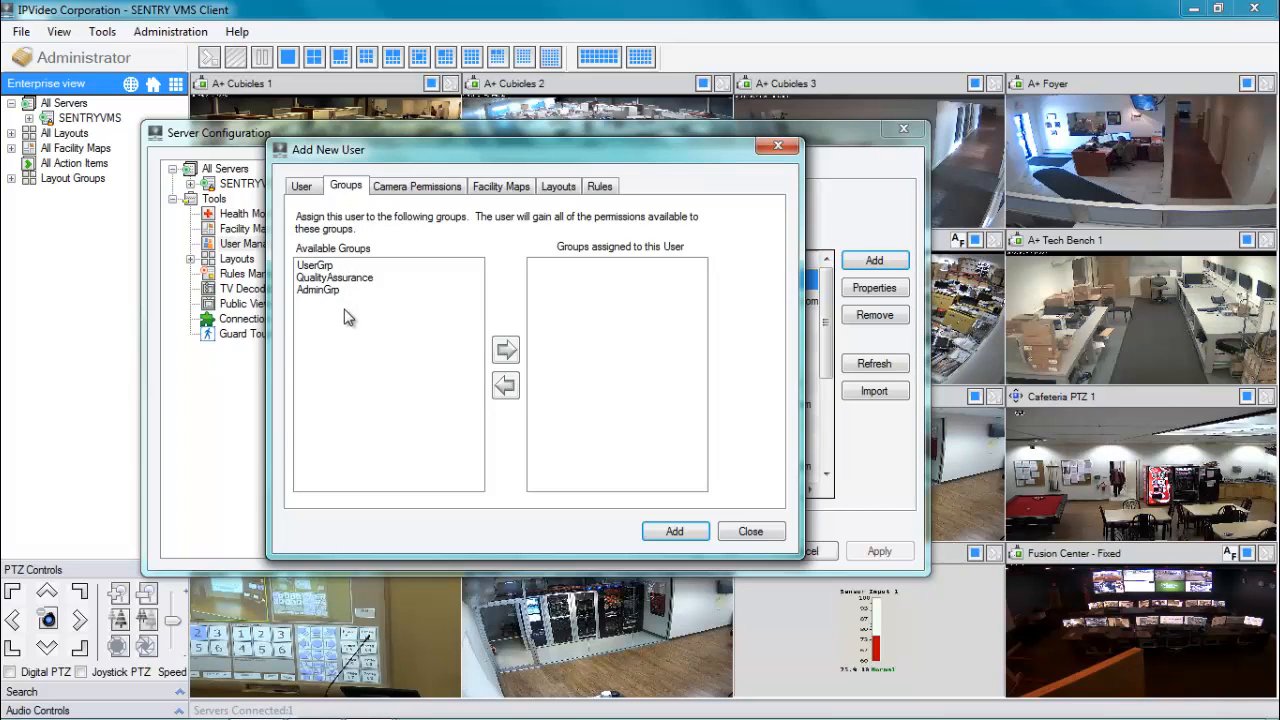
Move UserGrp from Available Groups into the user's assigned groups.
click(318, 266)
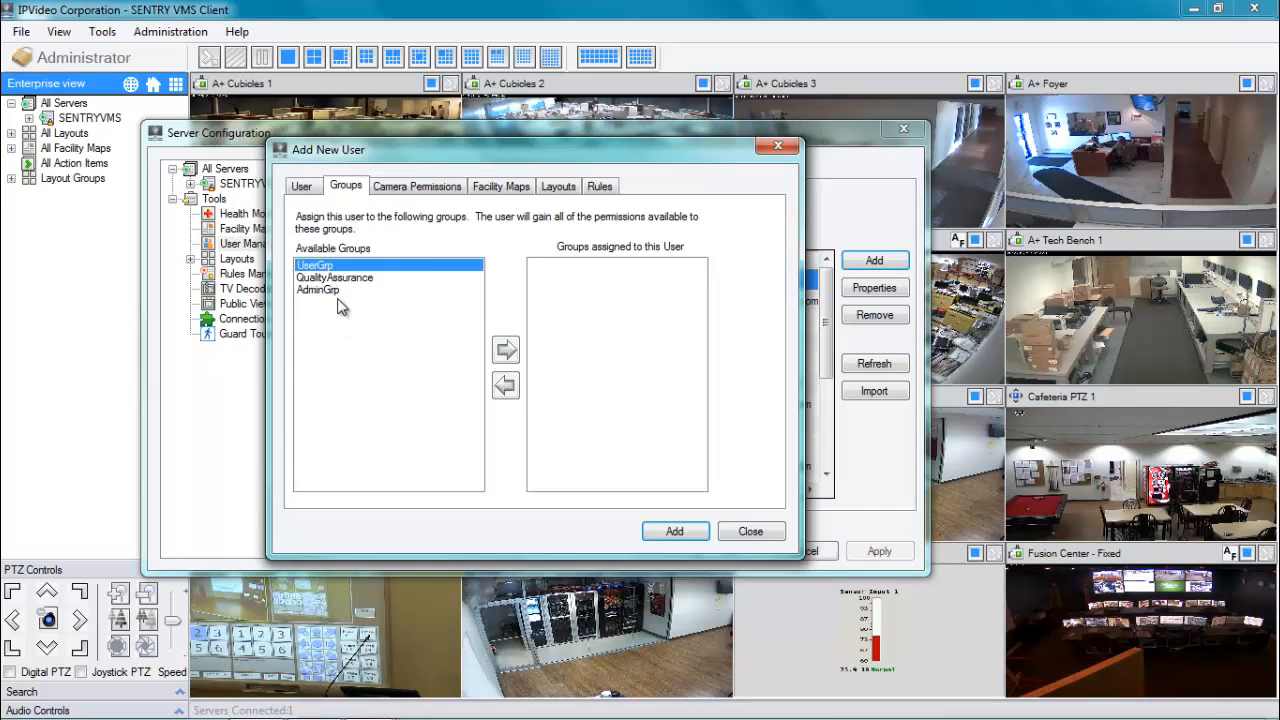
click(505, 349)
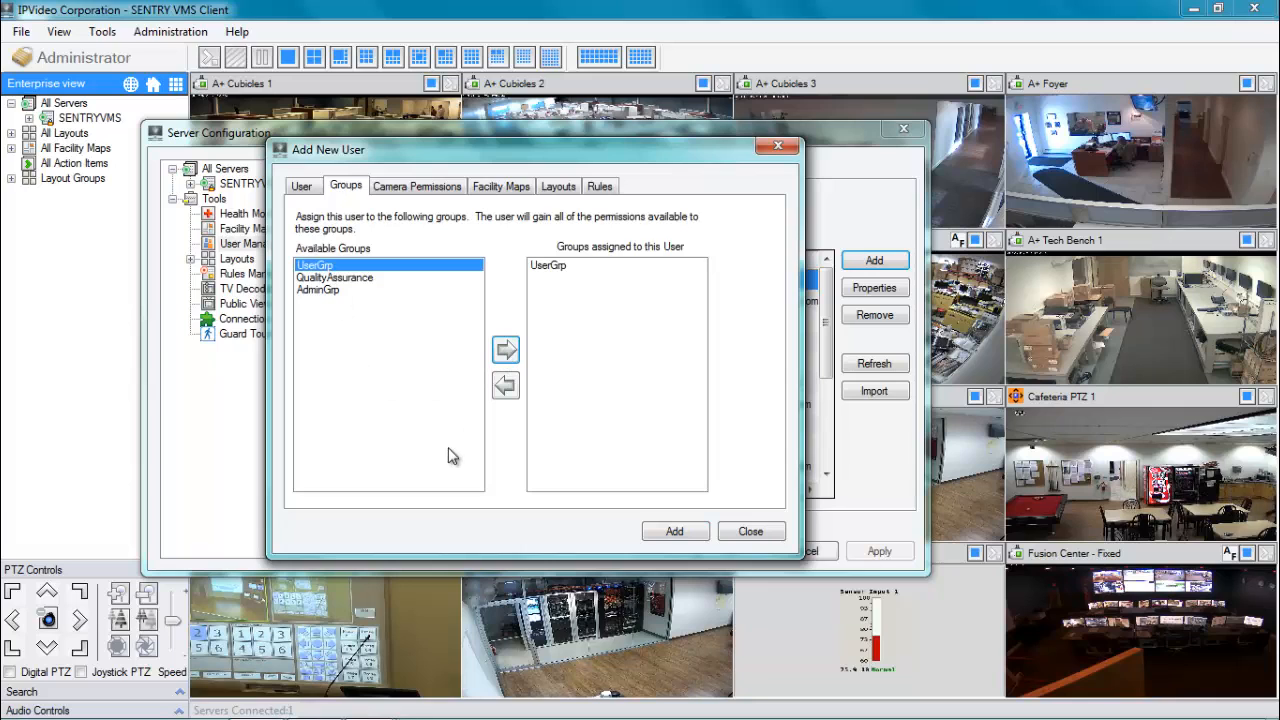
click(416, 193)
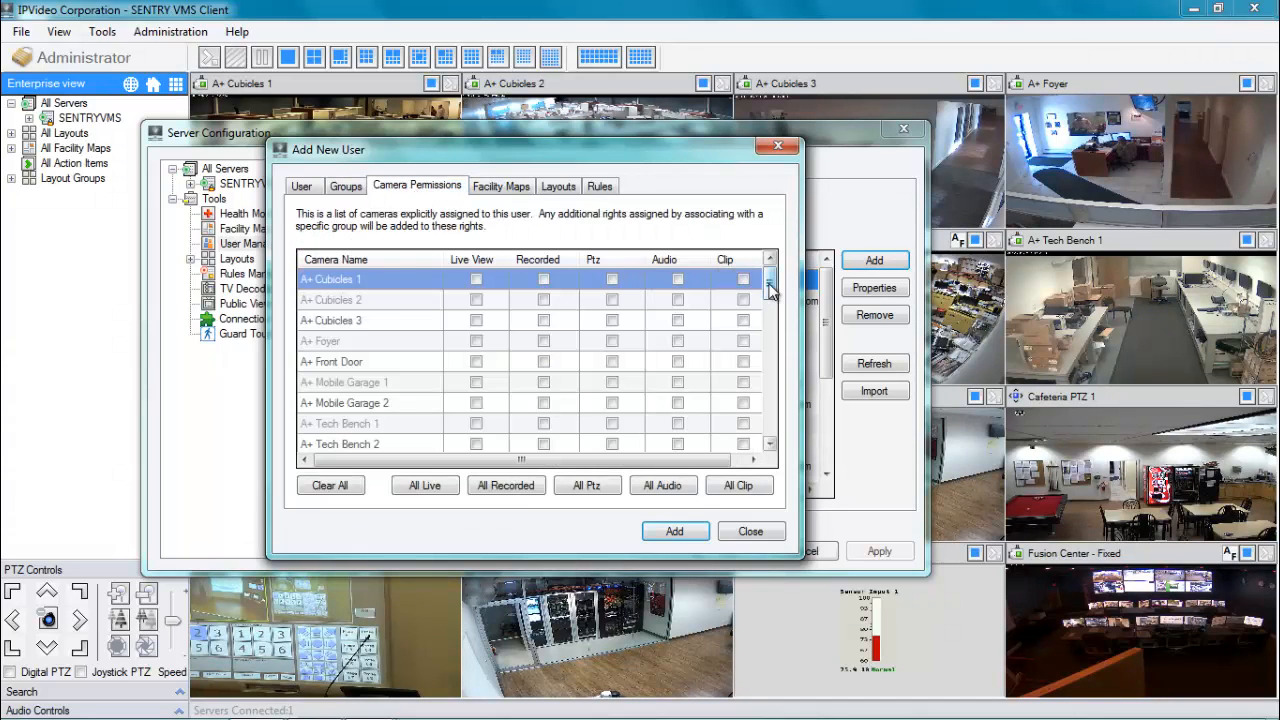
Grant Live View on the seven IPVC cameras, Cubicles 1 through TestLab.
drag(770, 290, 781, 369)
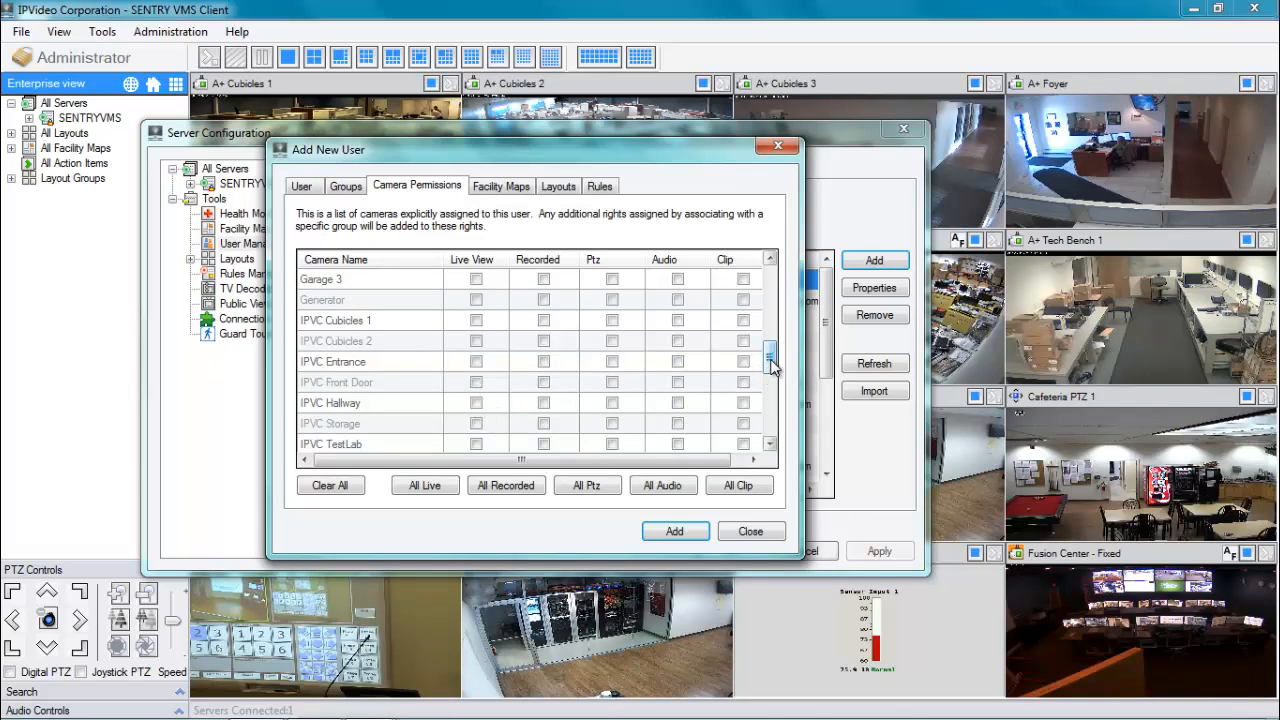
drag(771, 364, 772, 370)
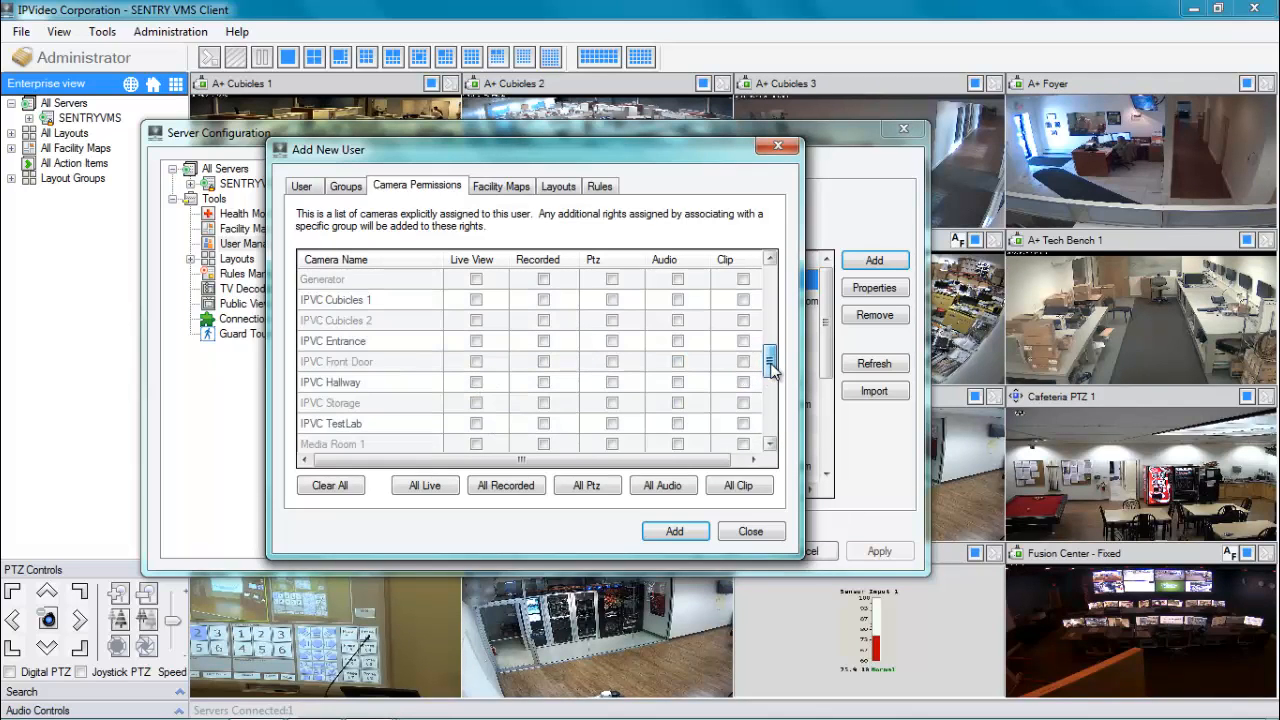
click(476, 300)
click(476, 320)
click(476, 341)
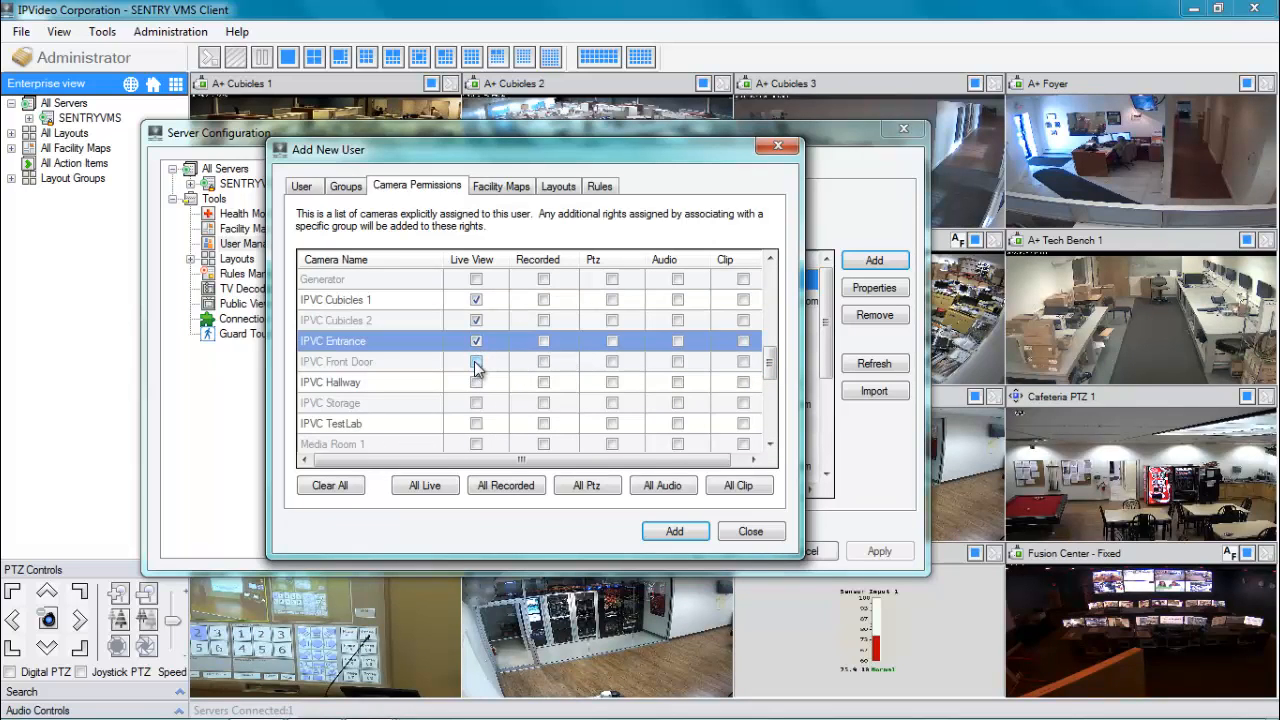
click(476, 361)
click(476, 382)
click(476, 403)
click(476, 423)
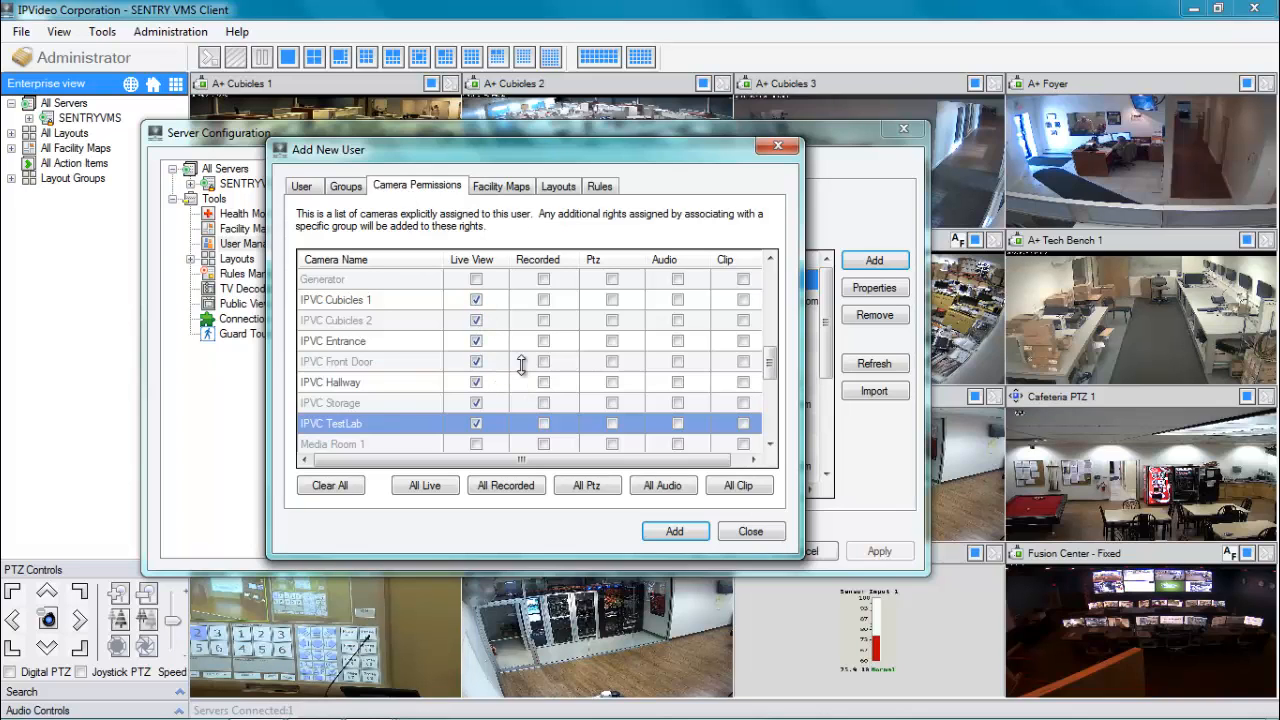
Grant Recorded access on the same seven IPVC cameras.
click(543, 301)
click(543, 320)
click(543, 341)
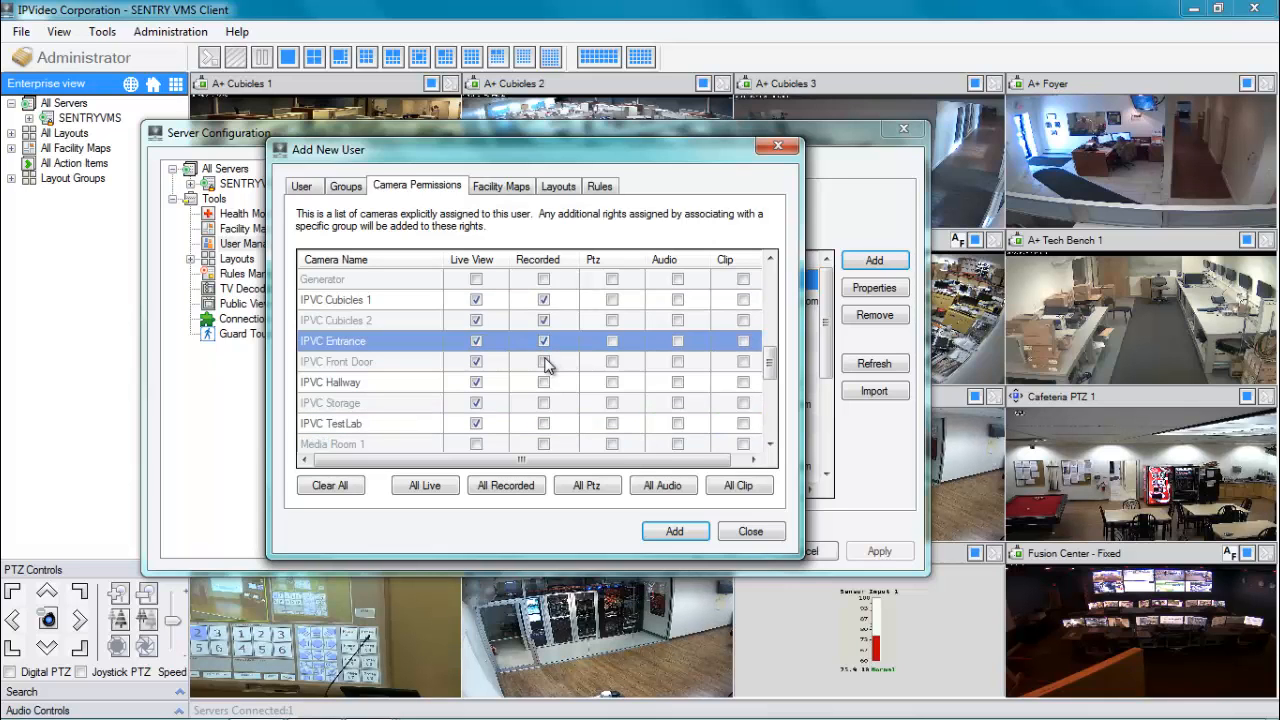
click(543, 361)
click(543, 382)
click(543, 403)
click(543, 423)
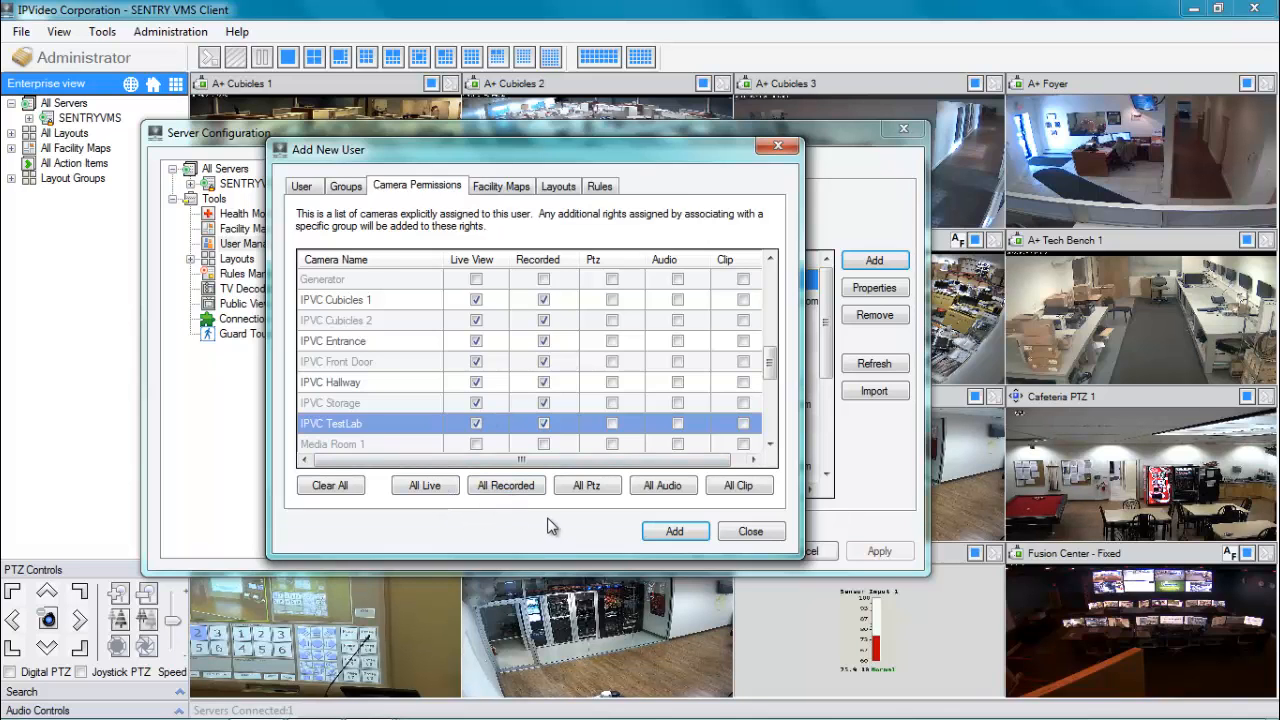
Try enabling Ptz on the seven IPVC cameras; the boxes stay unchecked.
click(612, 302)
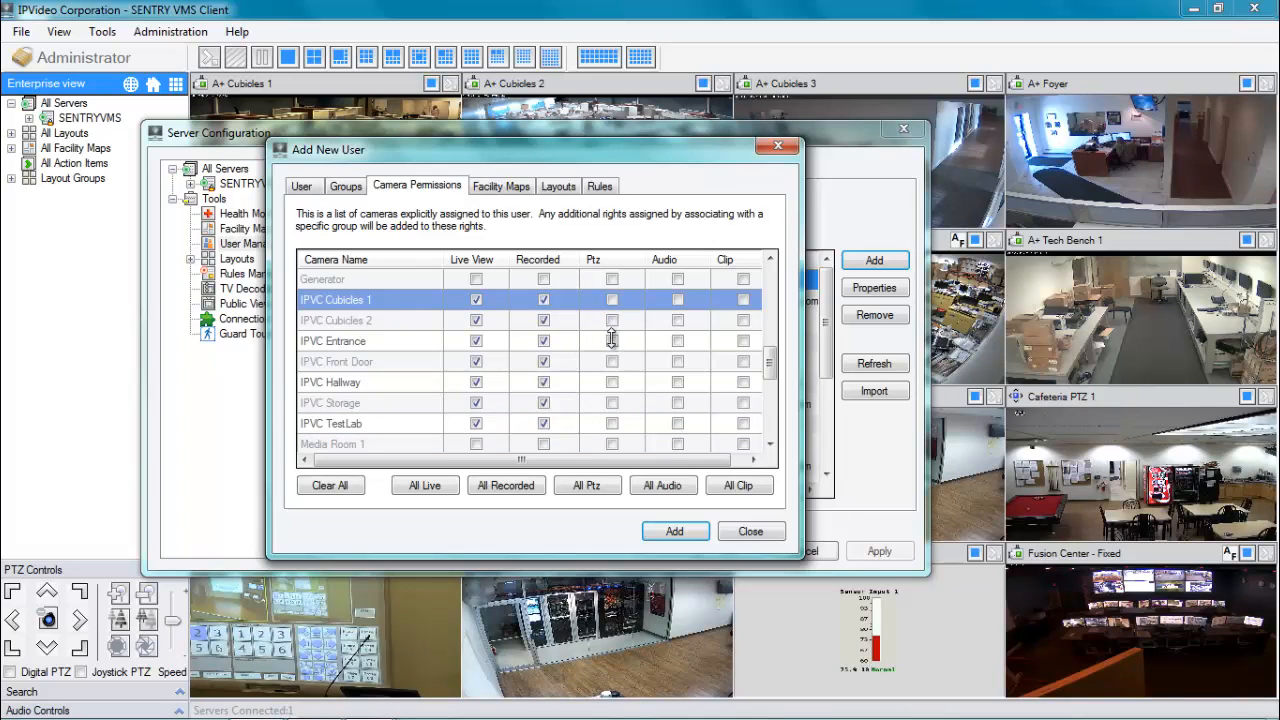
click(612, 321)
click(614, 344)
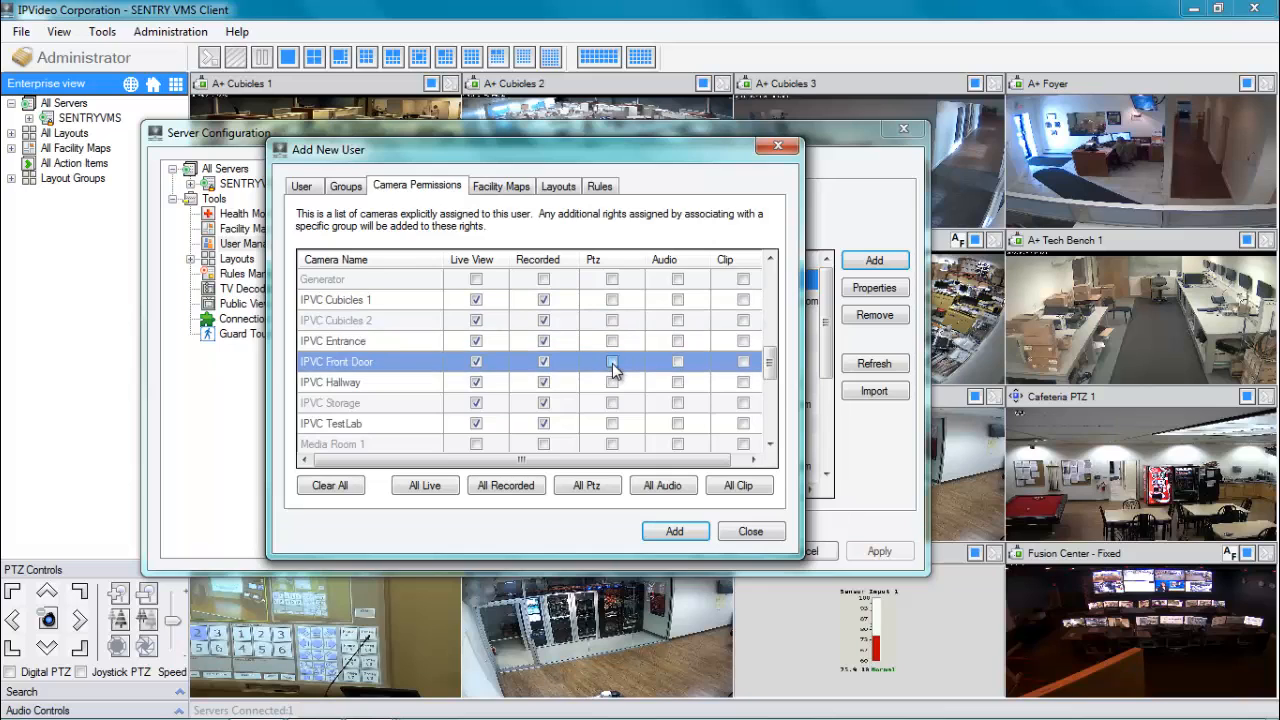
click(613, 363)
click(613, 383)
click(614, 403)
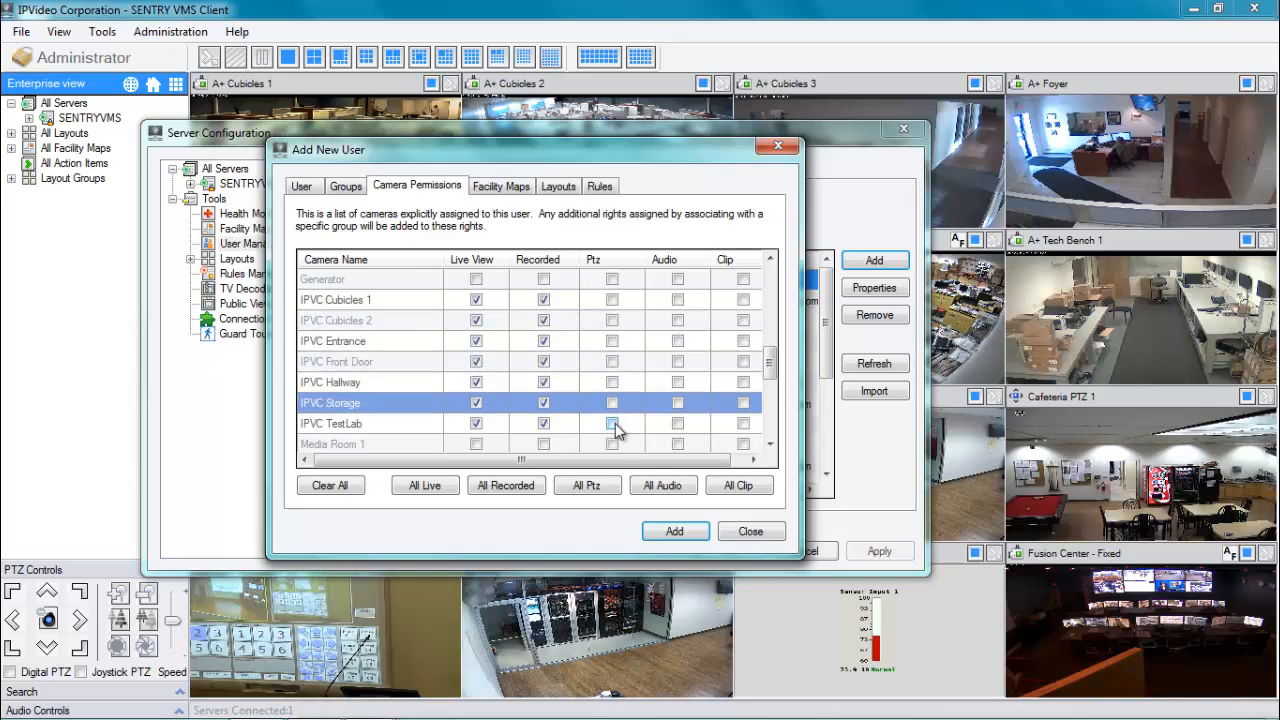
click(613, 424)
click(612, 403)
click(613, 383)
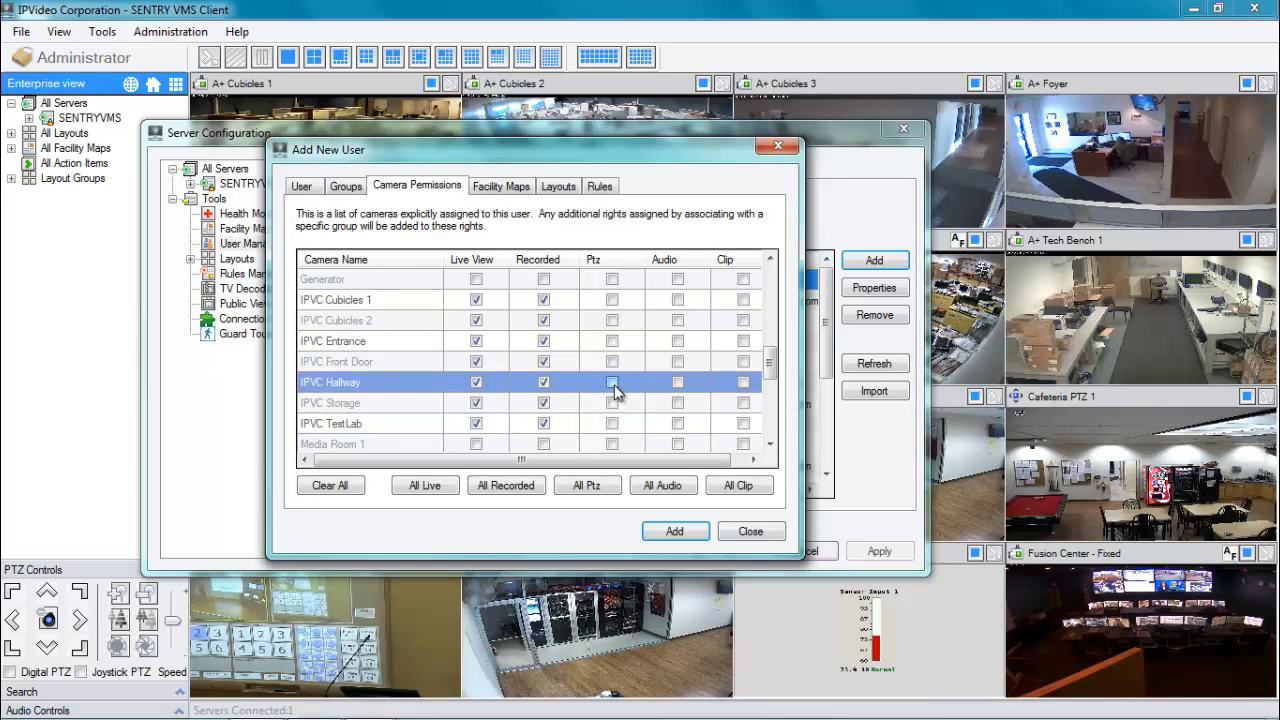
click(614, 362)
click(613, 342)
click(613, 321)
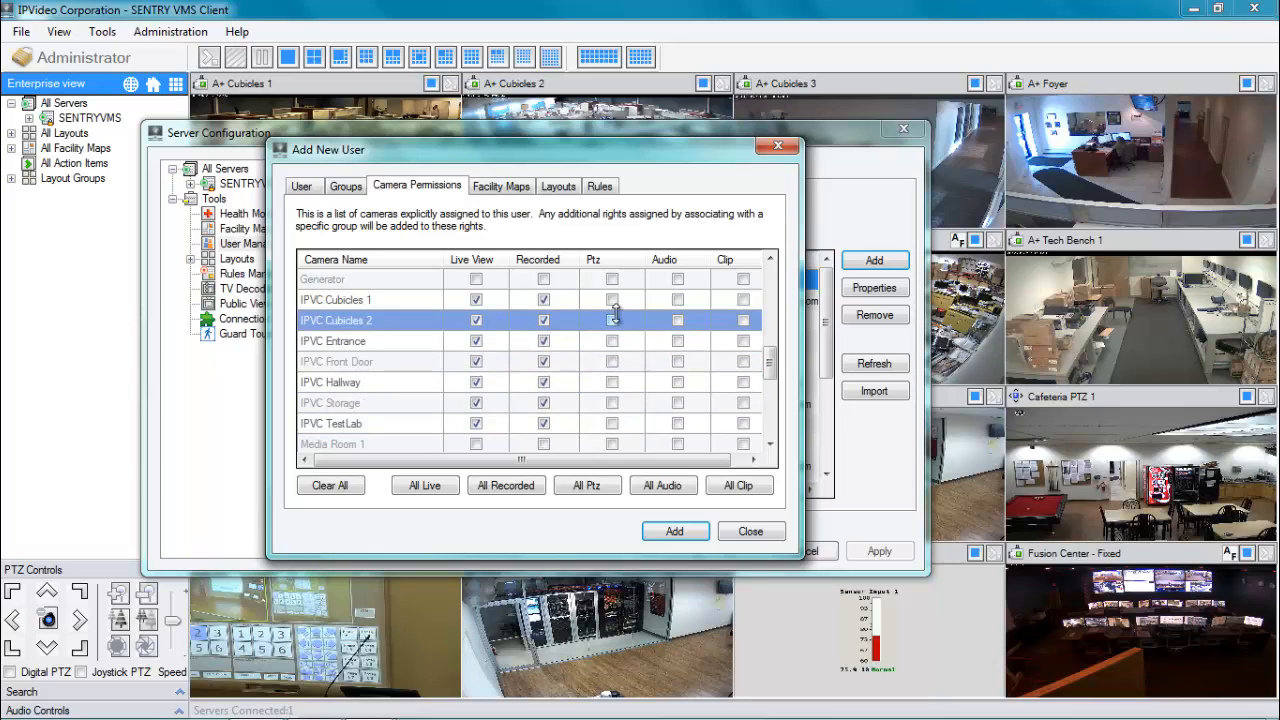
click(613, 300)
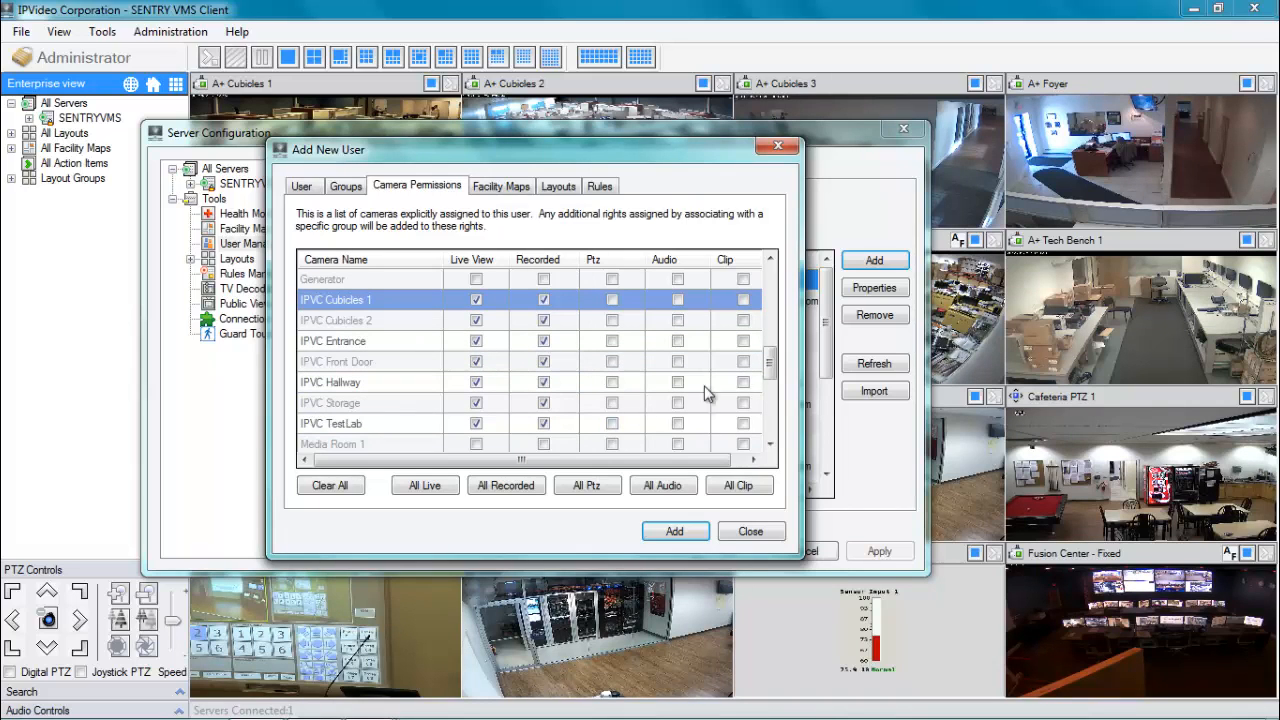
Grant Live View, Recorded and Ptz on Media Room PTZ 1, 2 and 3.
drag(773, 372, 770, 397)
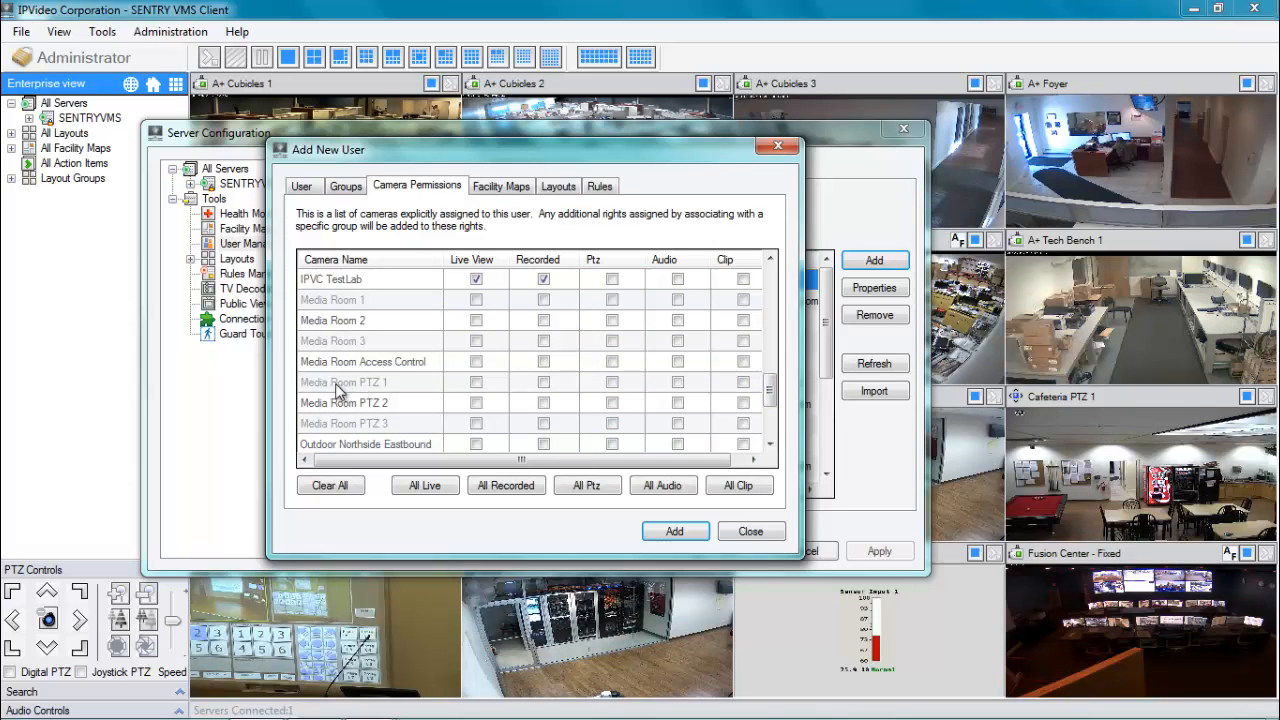
click(476, 382)
click(476, 403)
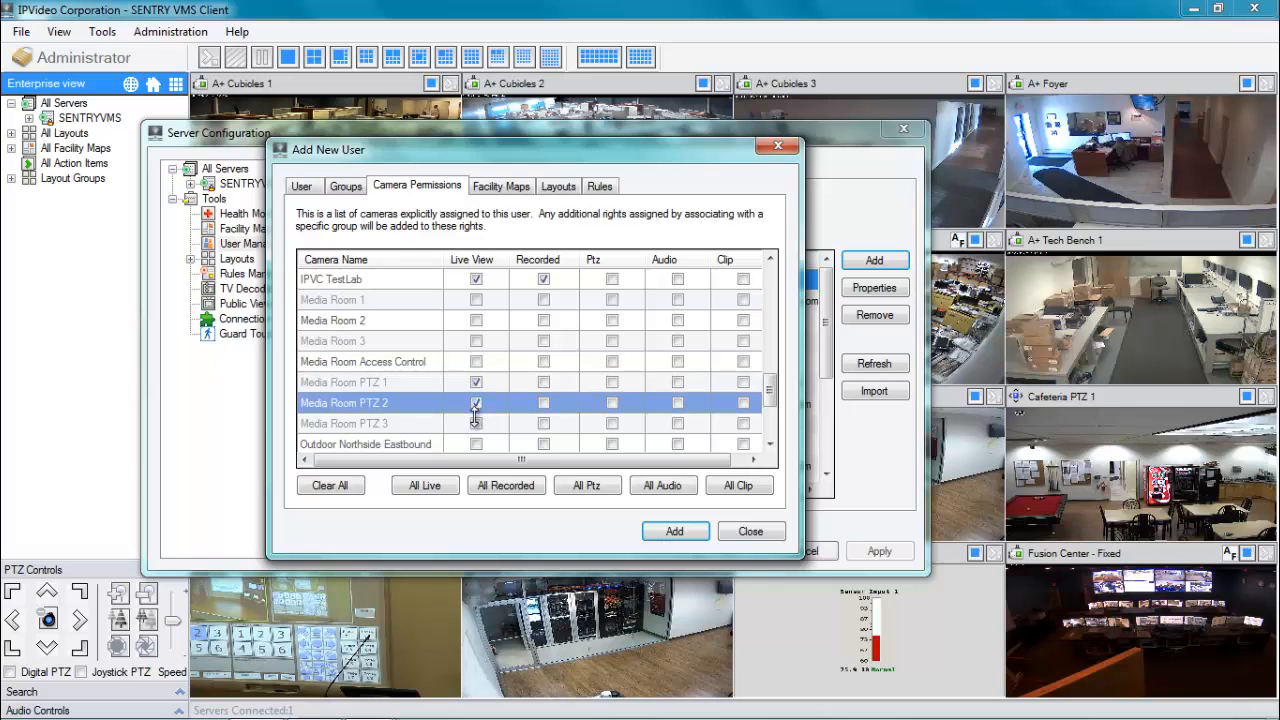
click(476, 423)
click(543, 382)
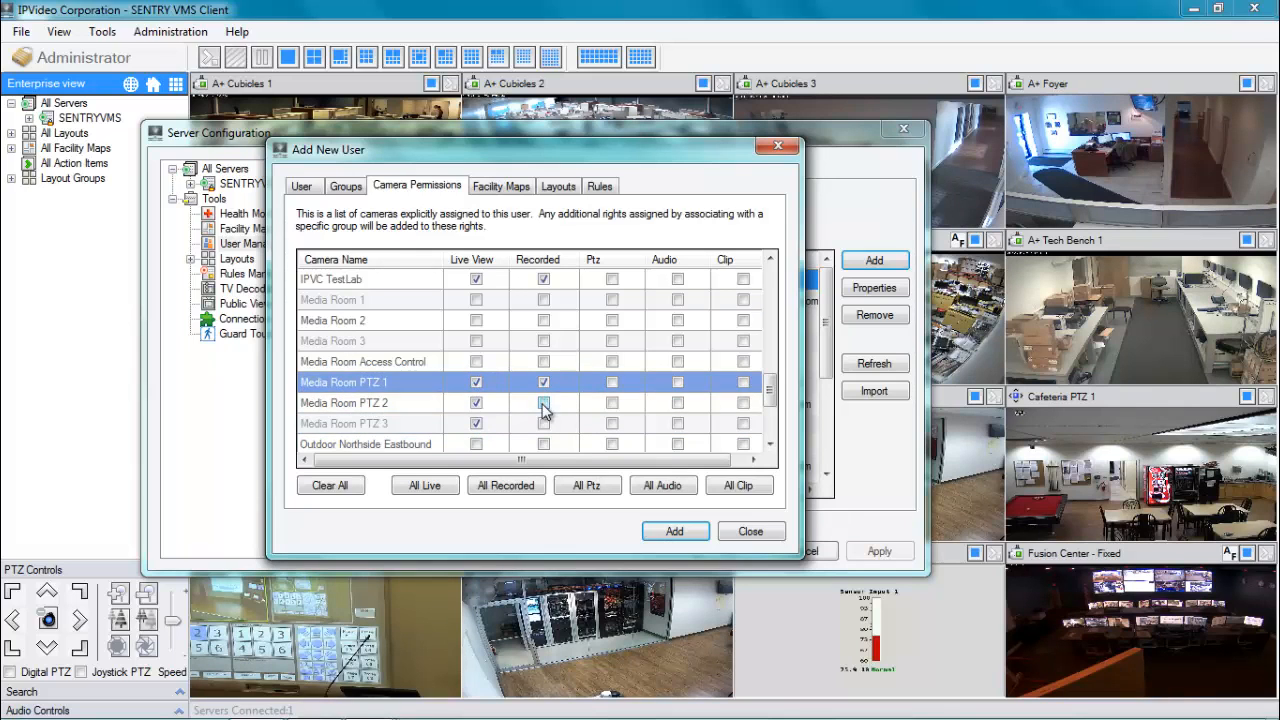
click(543, 403)
click(543, 423)
click(612, 382)
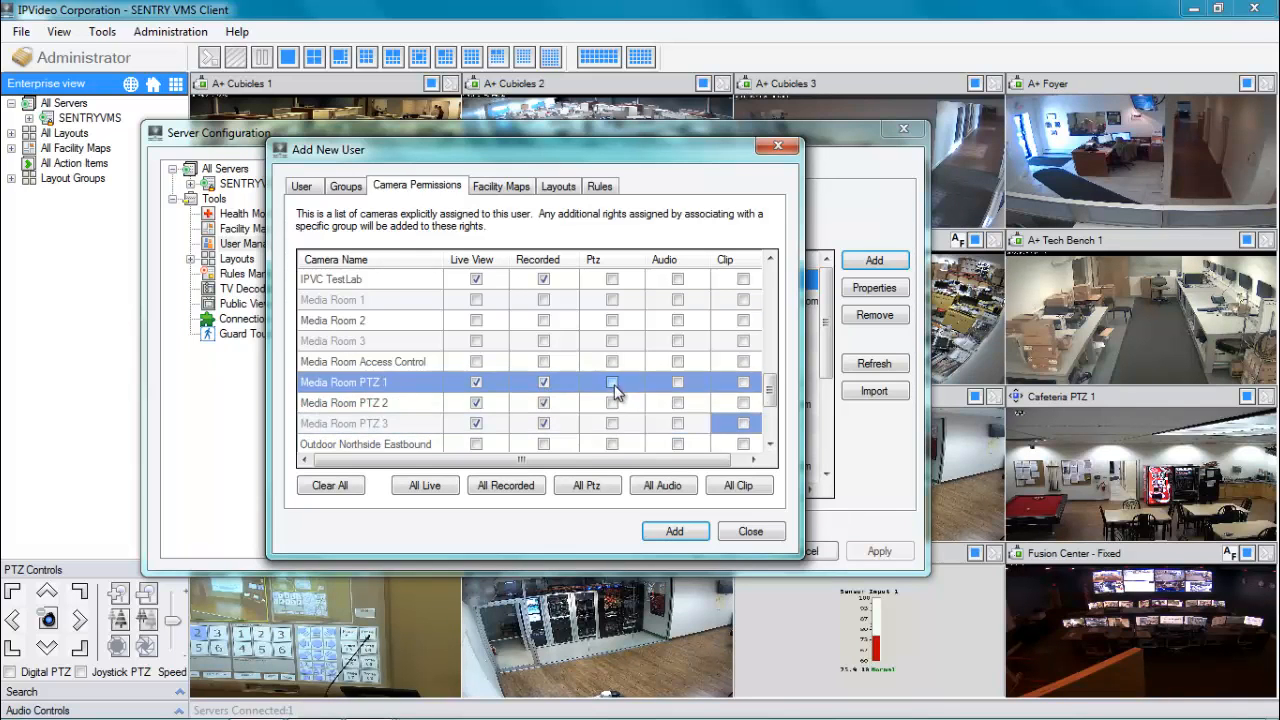
click(612, 403)
click(612, 423)
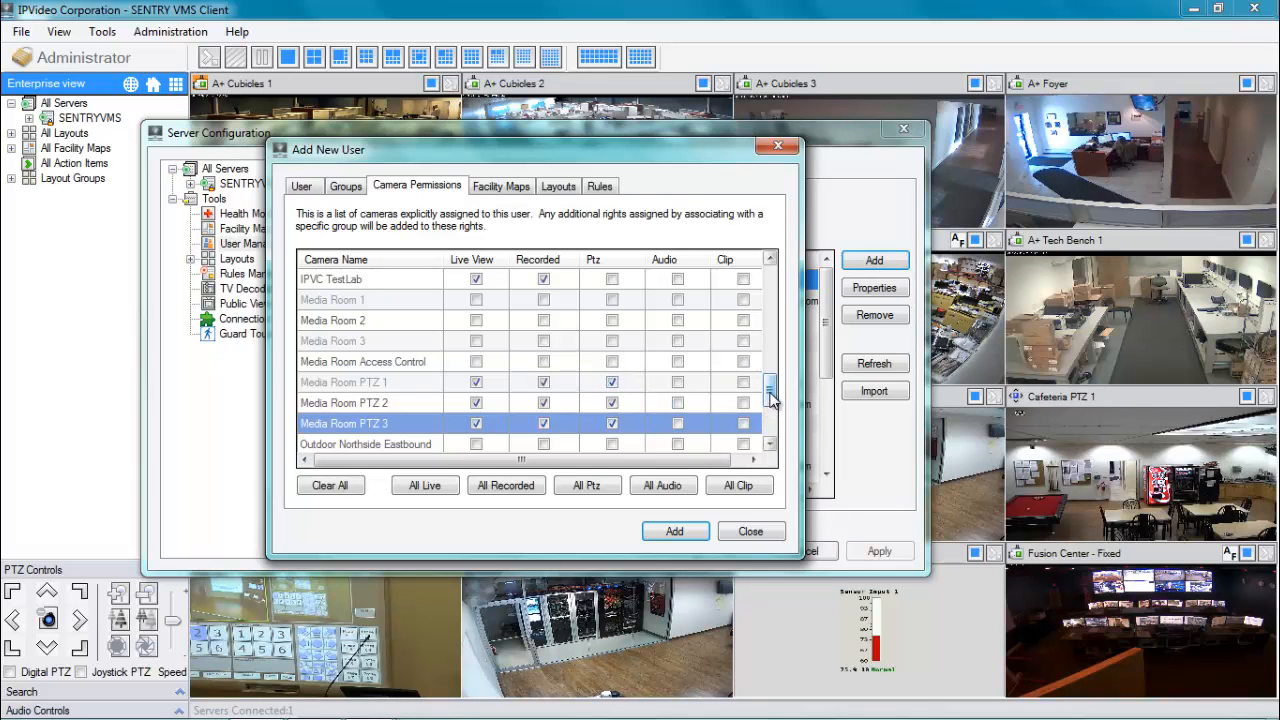
Enable Clip for all seven IPVC cameras.
drag(770, 397, 769, 368)
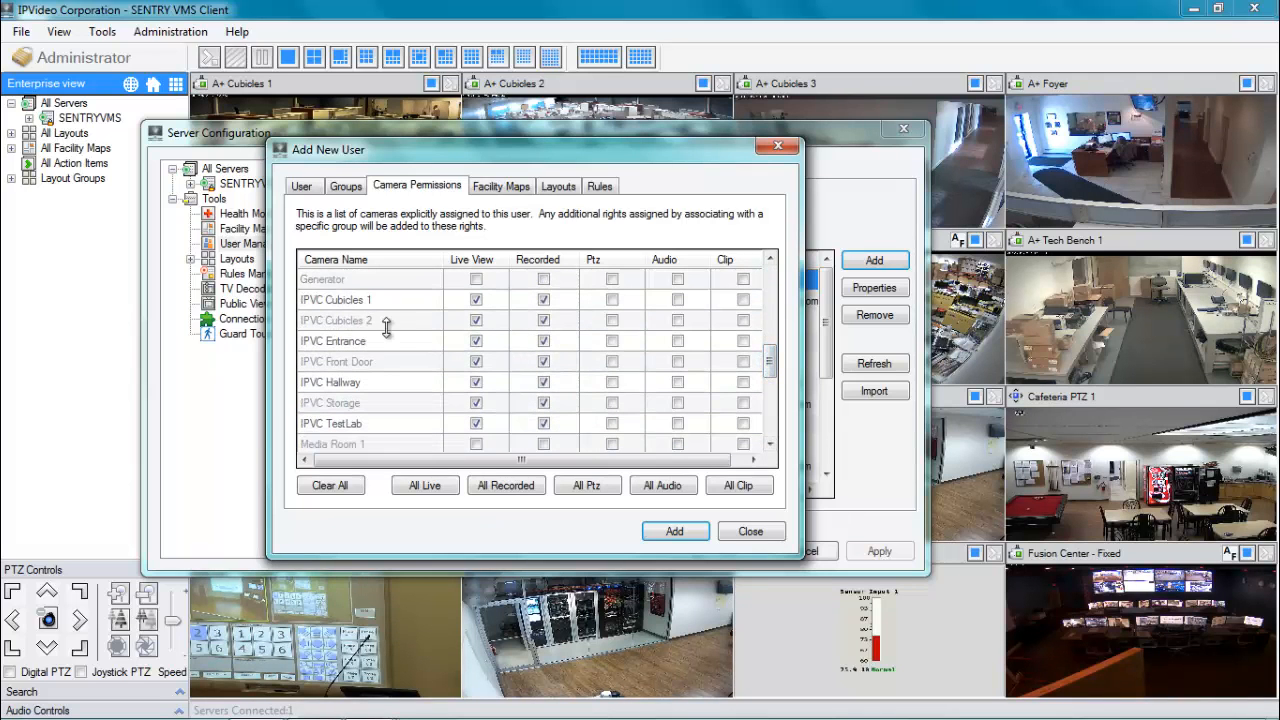
drag(716, 461, 731, 461)
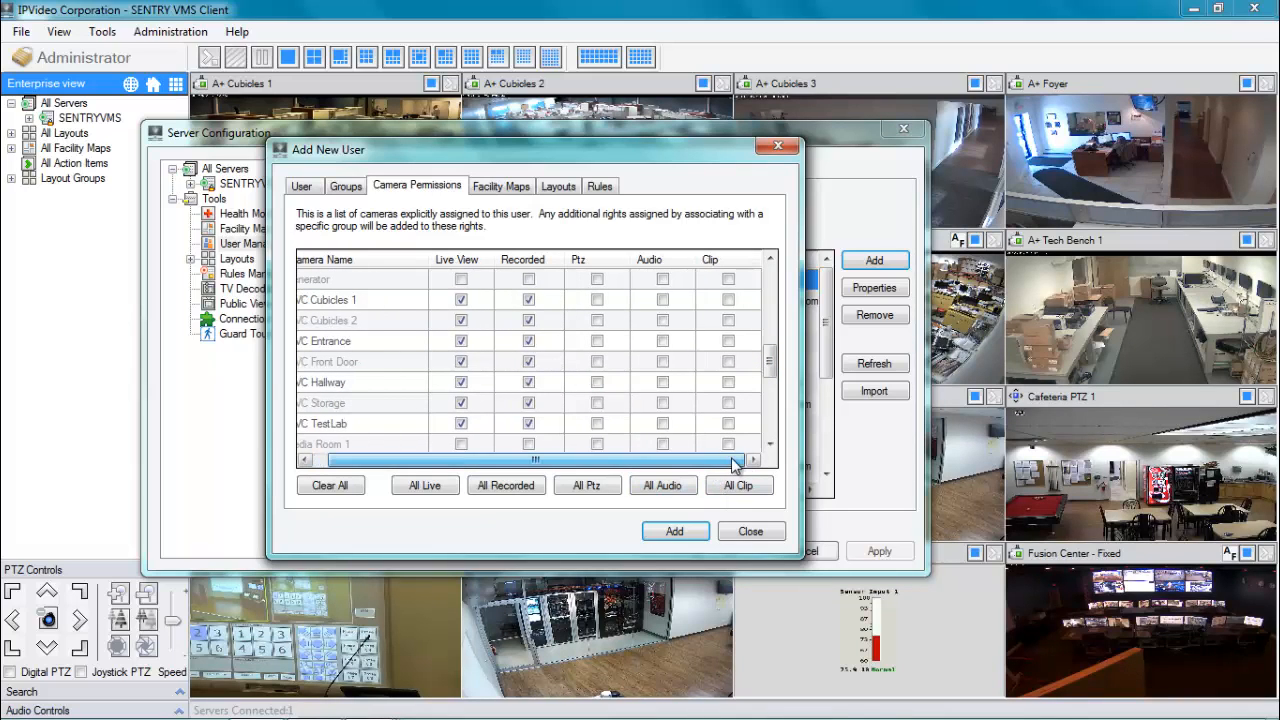
click(728, 300)
click(729, 320)
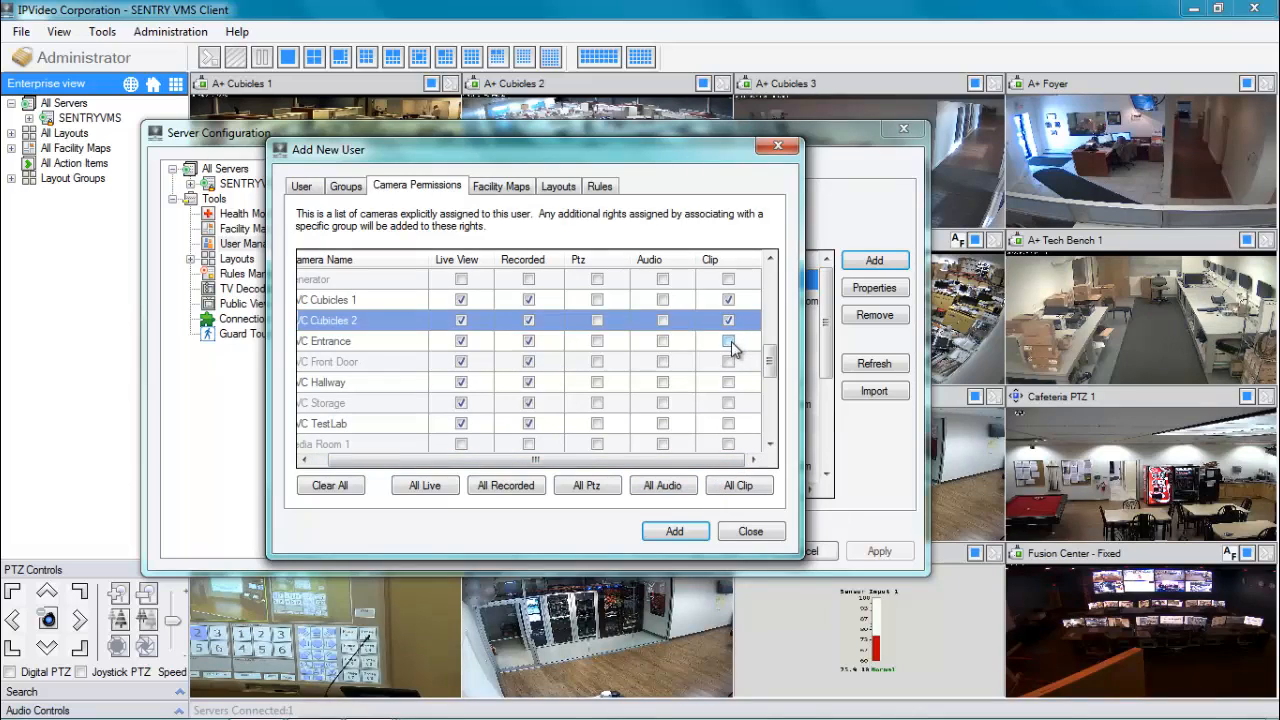
click(728, 341)
click(728, 361)
click(728, 382)
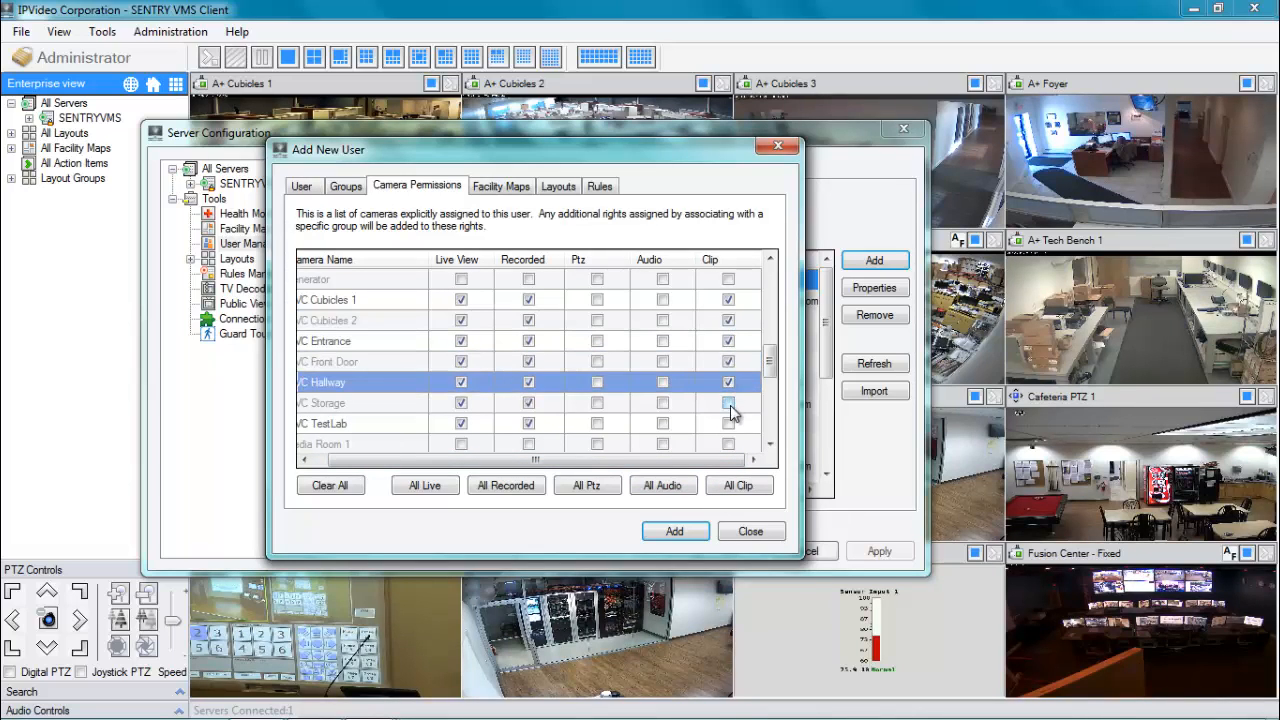
click(728, 402)
click(728, 423)
Enable Clip for Media Room PTZ 1, 2 and 3.
drag(733, 458, 718, 457)
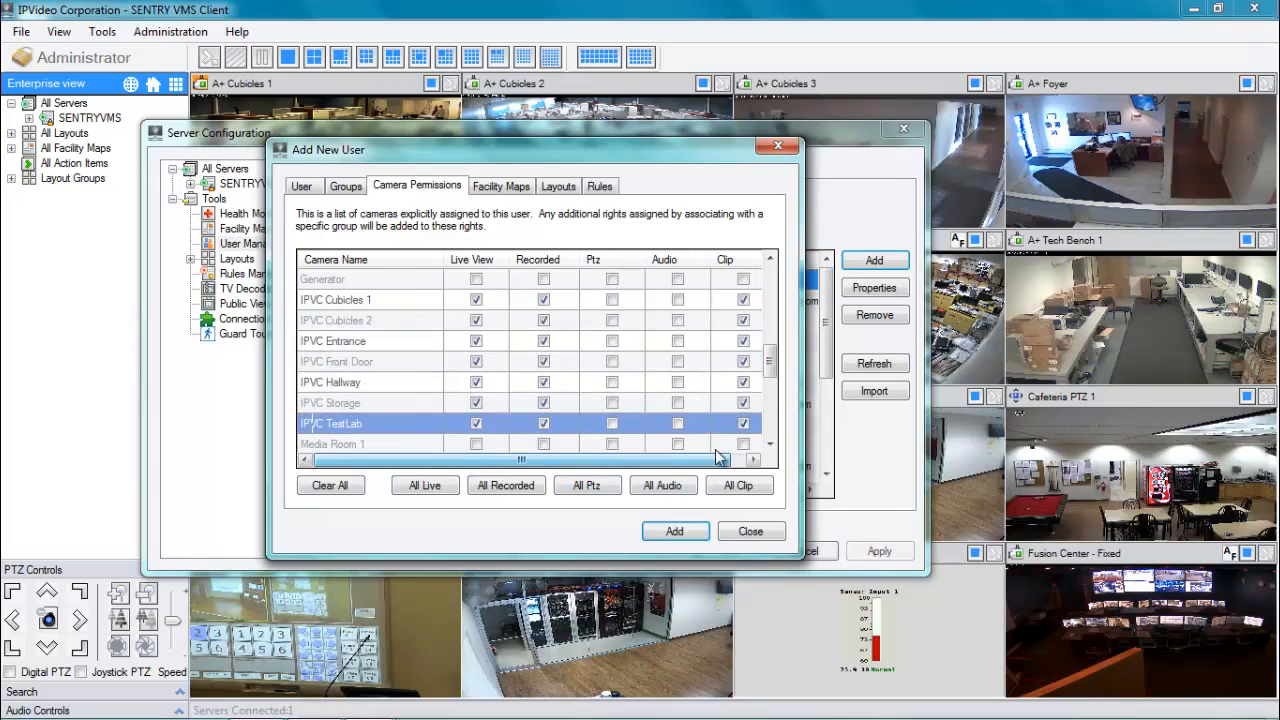
drag(771, 359, 771, 401)
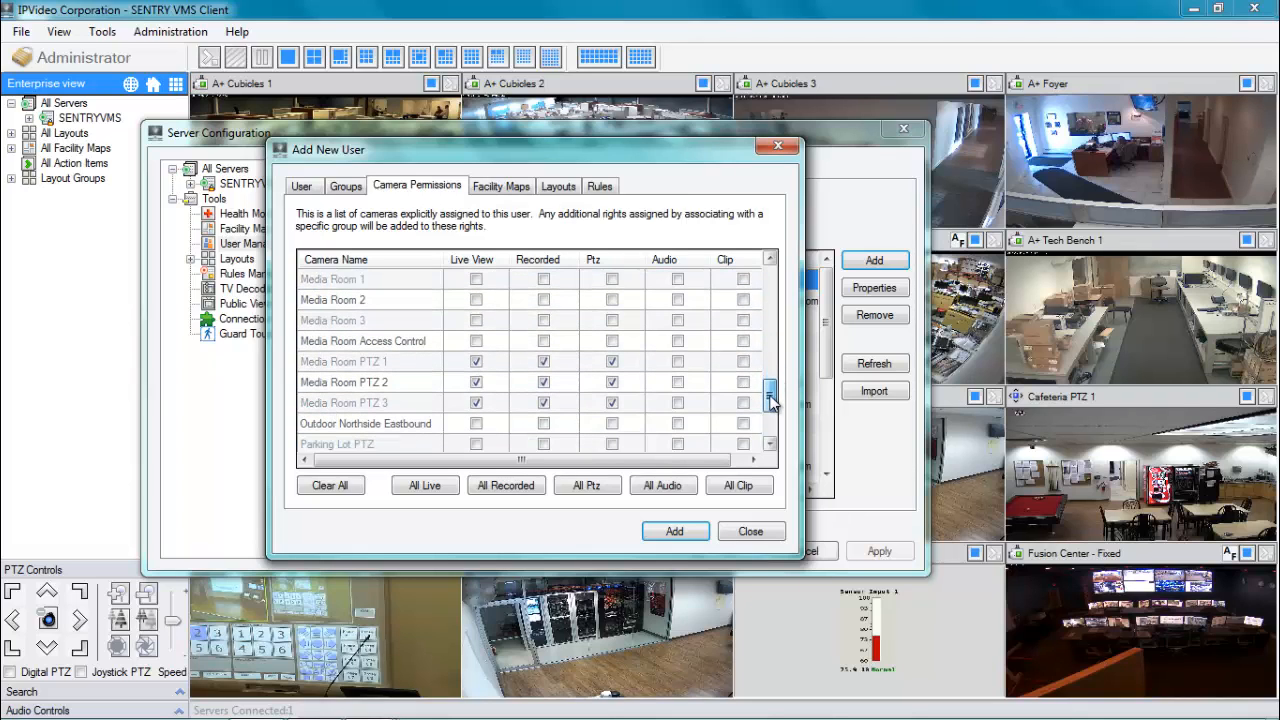
click(743, 361)
click(743, 382)
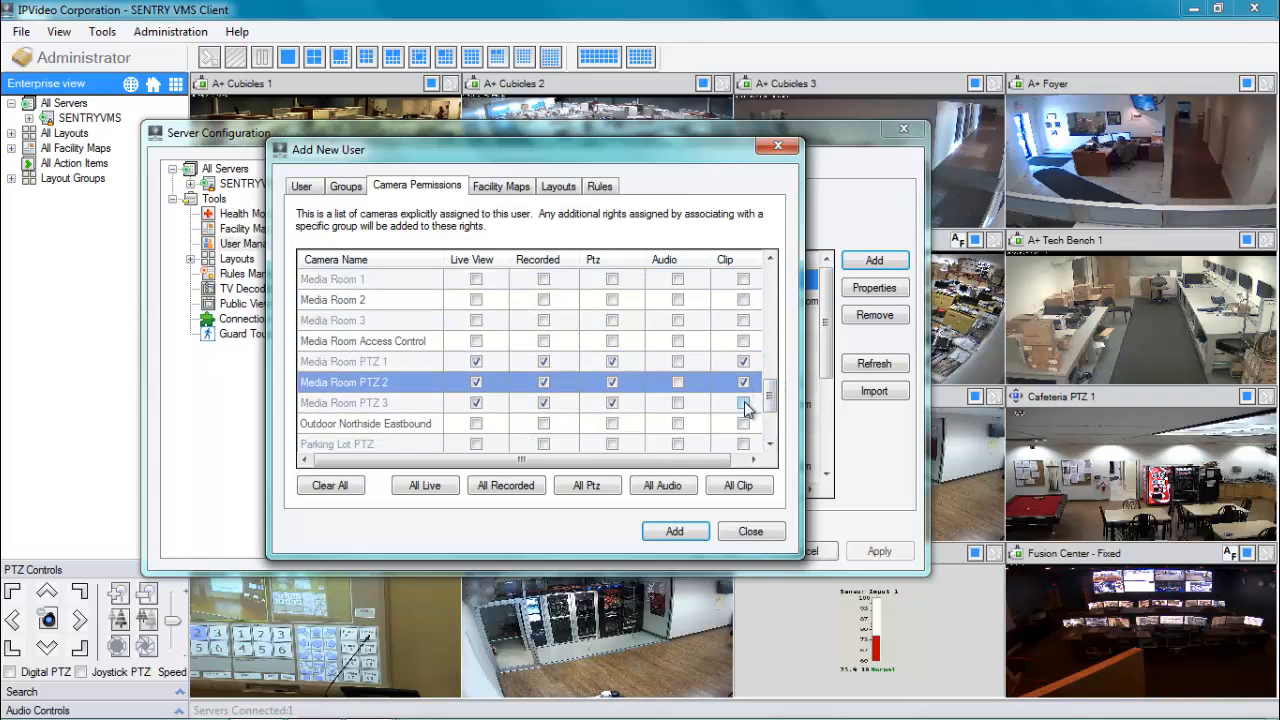
click(743, 402)
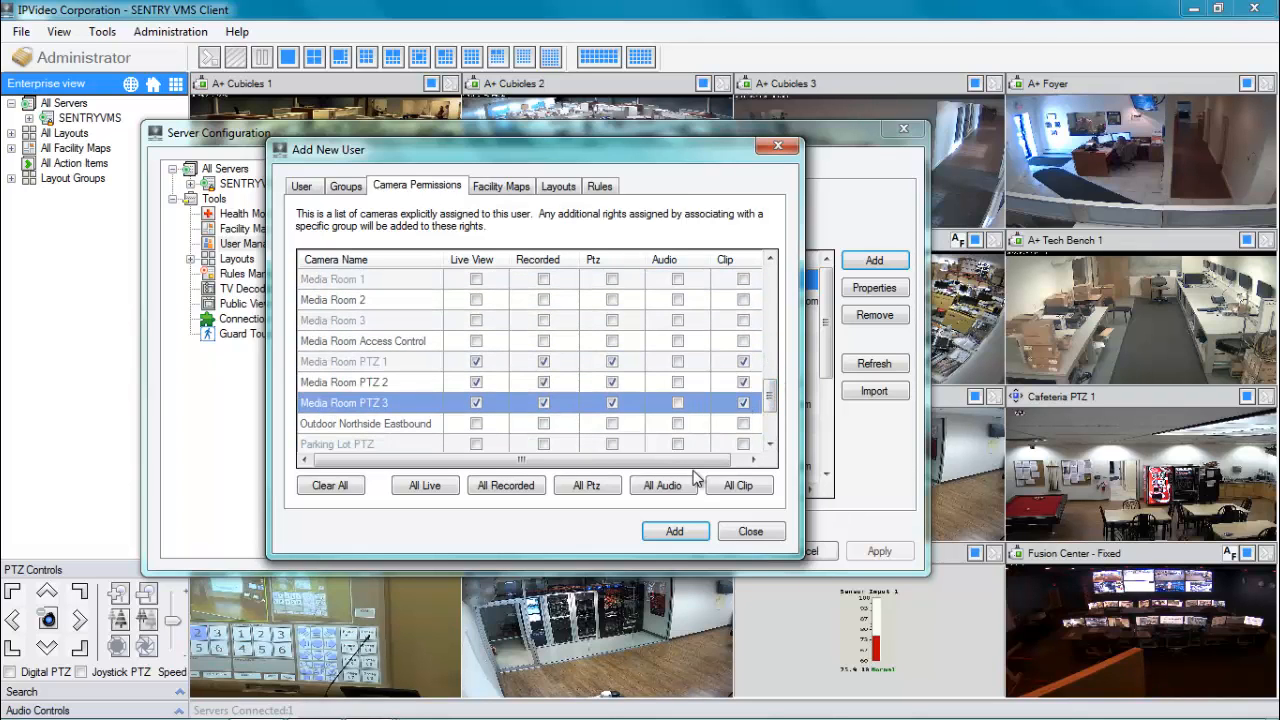
Allow every facility map with All Maps, reapplying it after unchecking three maps.
click(510, 194)
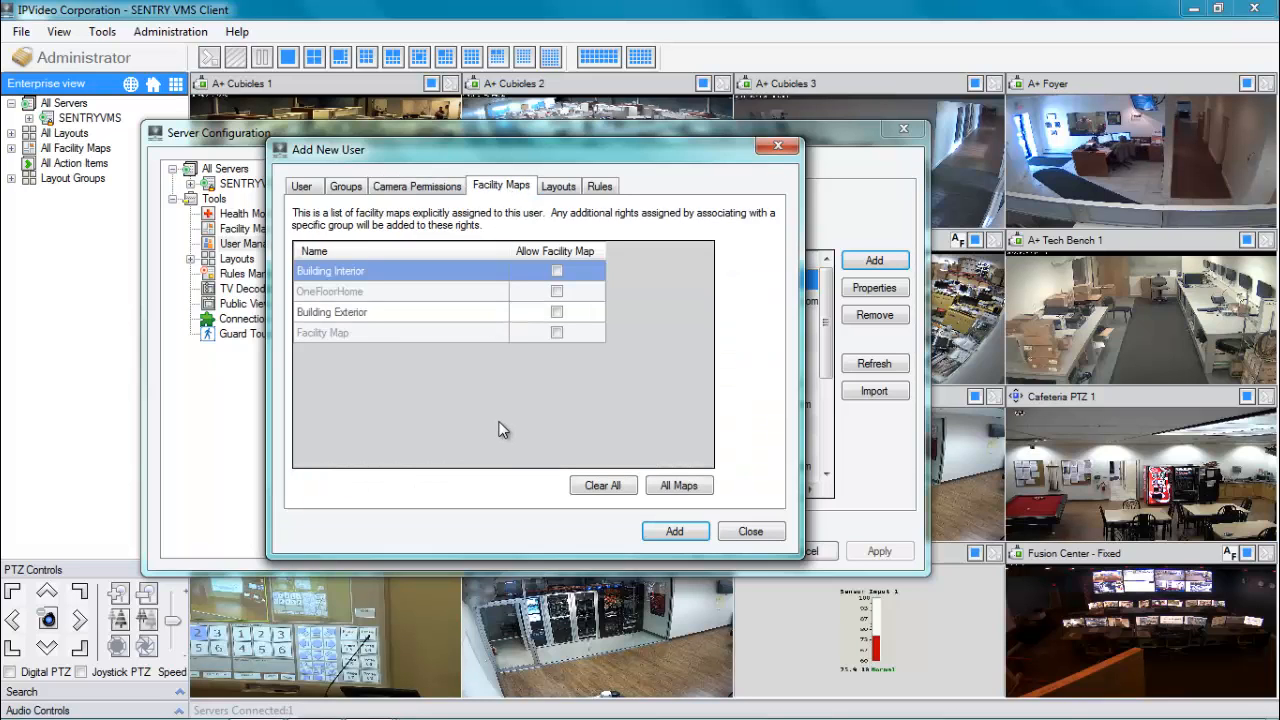
click(686, 495)
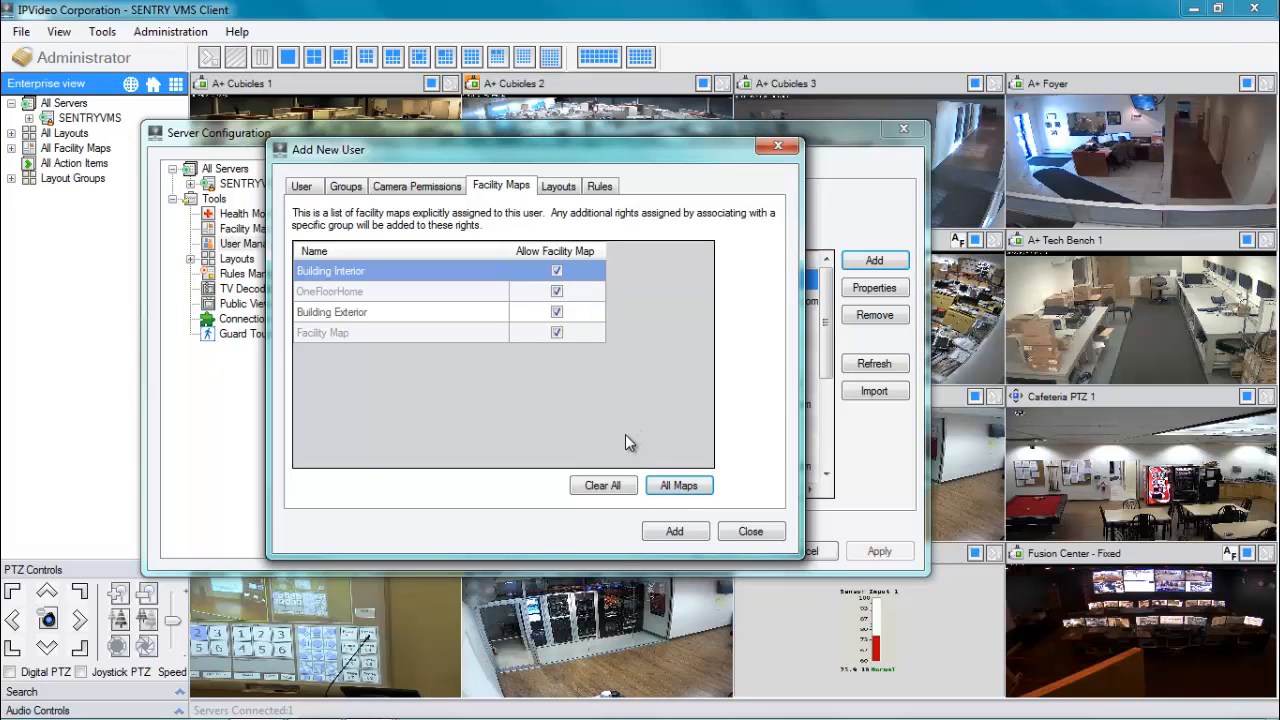
click(558, 293)
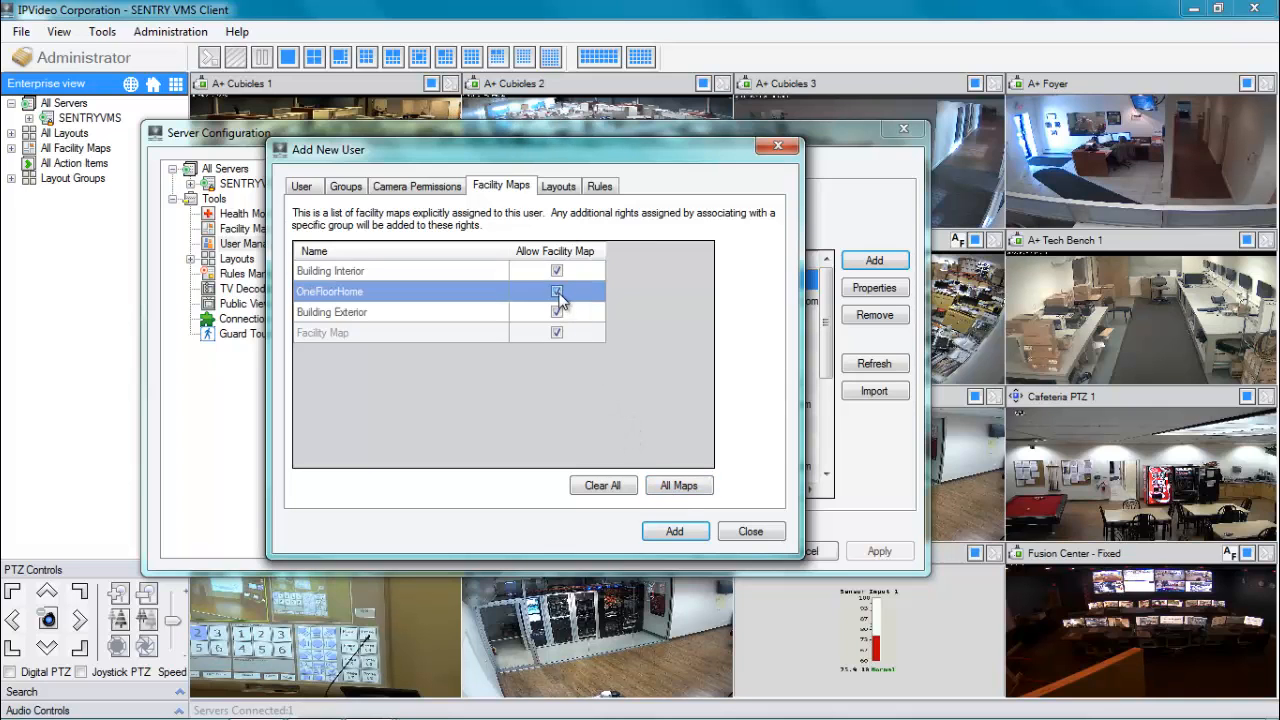
click(557, 272)
click(557, 333)
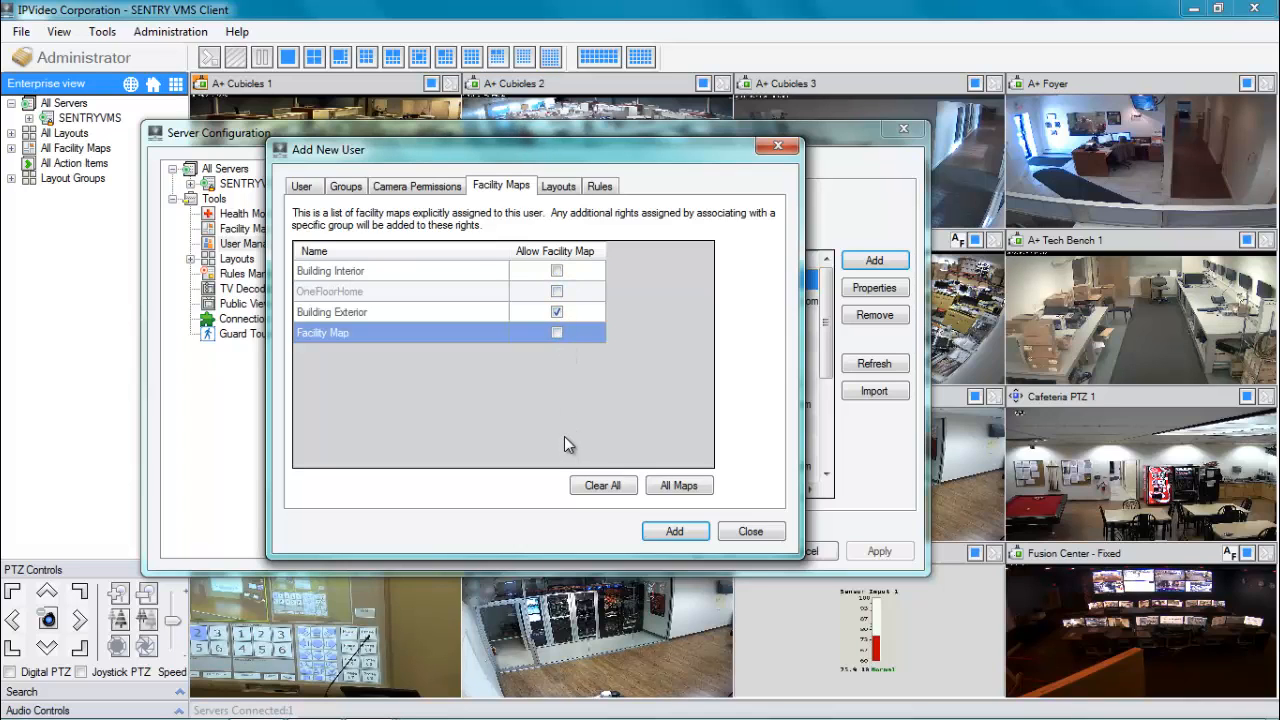
click(672, 487)
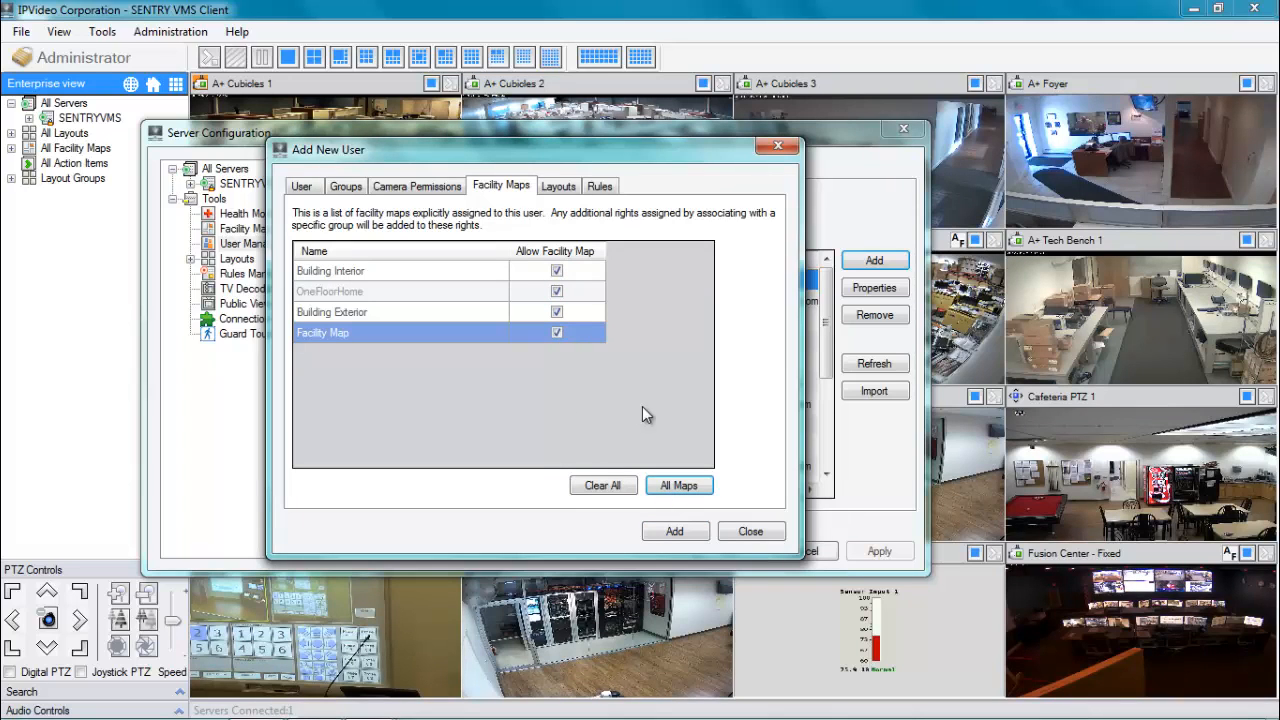
Allow the Media Room, Fusion Center, New Layout, Sample Layout and WeatherCams layouts.
click(559, 188)
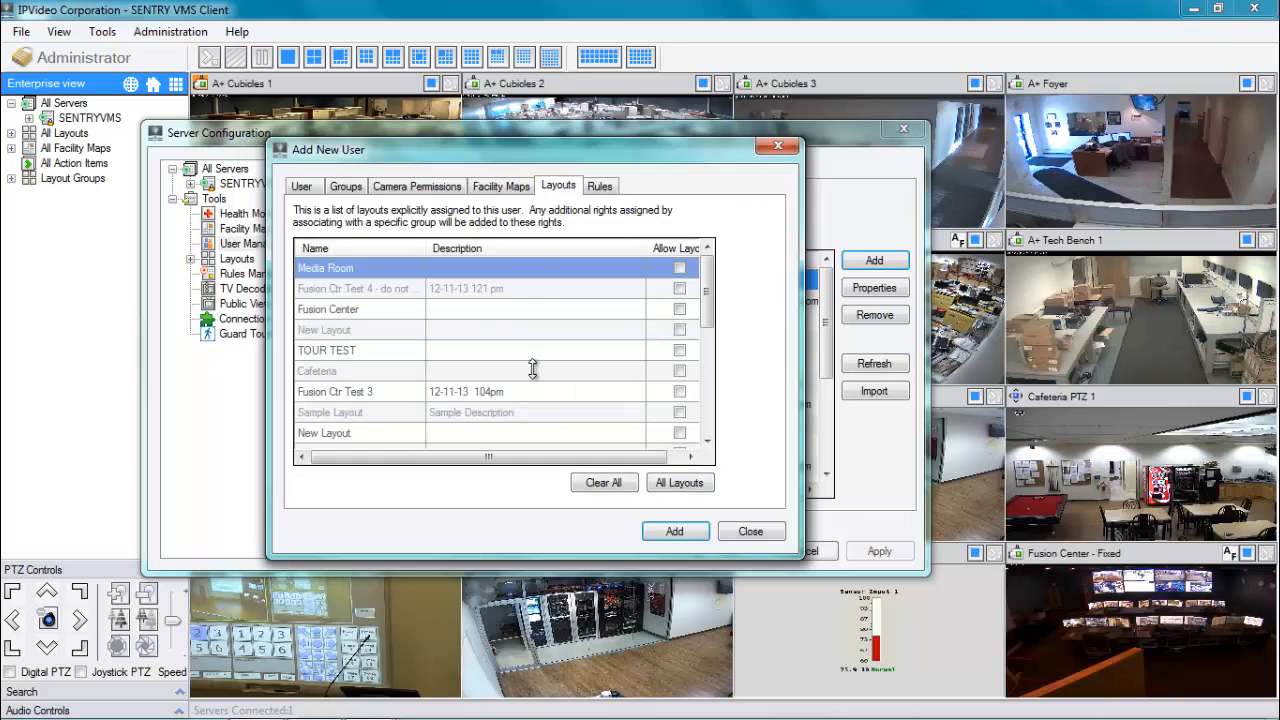
mouse_move(708, 289)
mouse_down()
mouse_move(707, 414)
mouse_move(708, 280)
mouse_up()
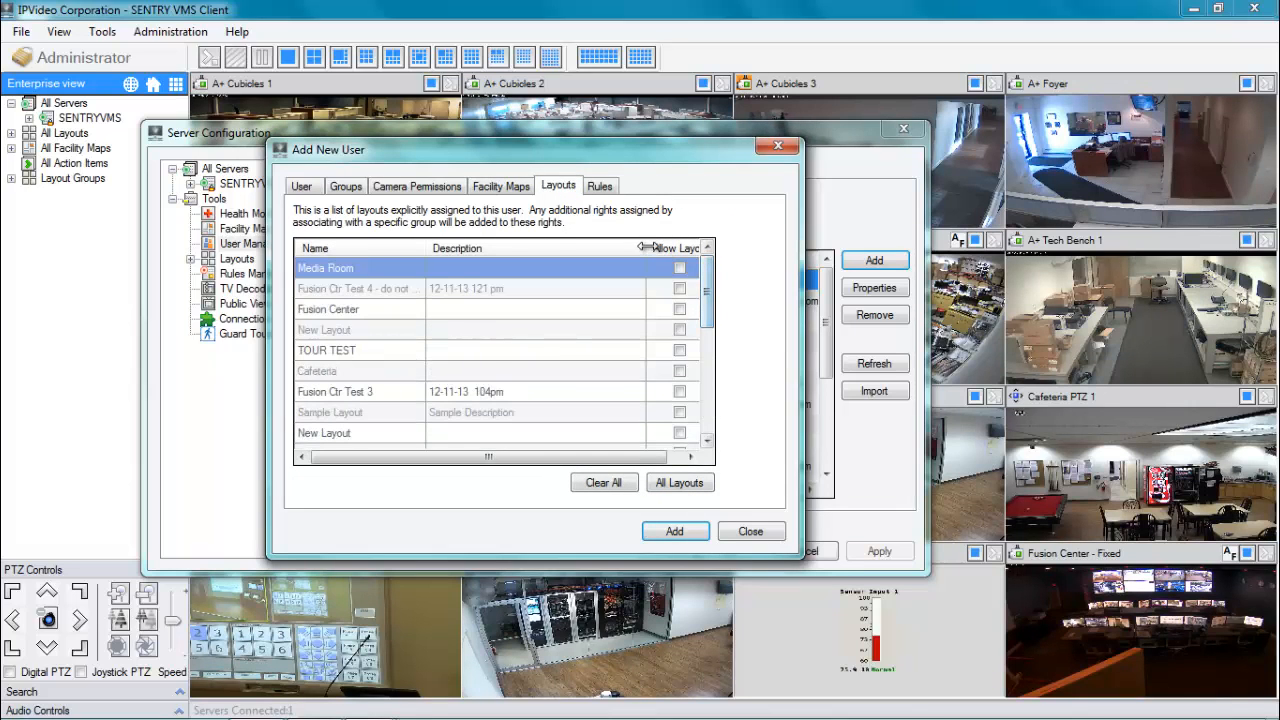
drag(650, 246, 621, 248)
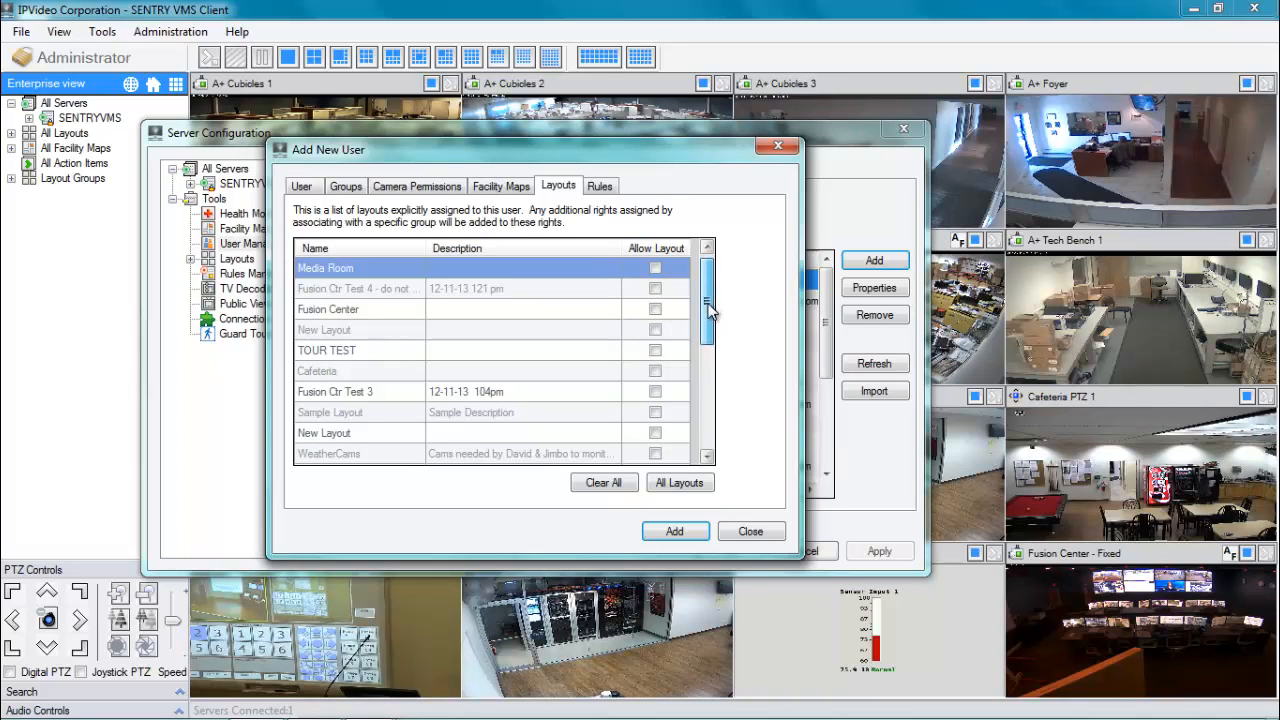
drag(706, 306, 706, 262)
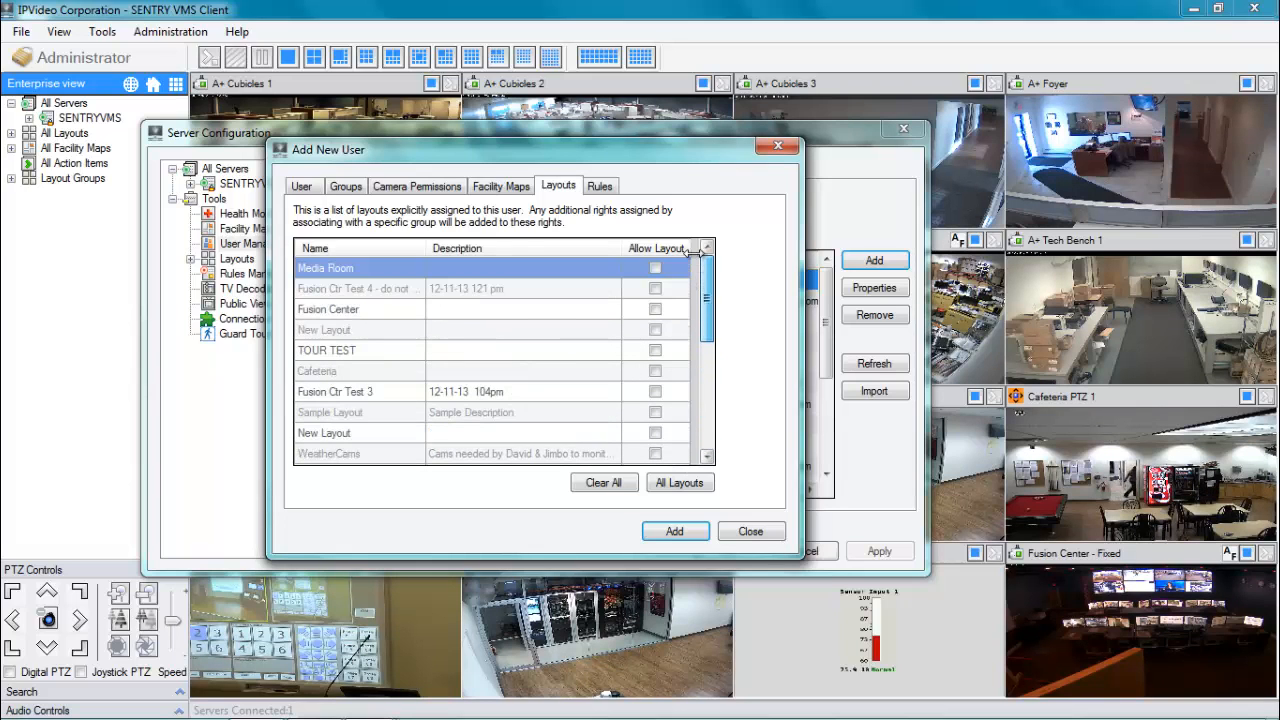
click(656, 269)
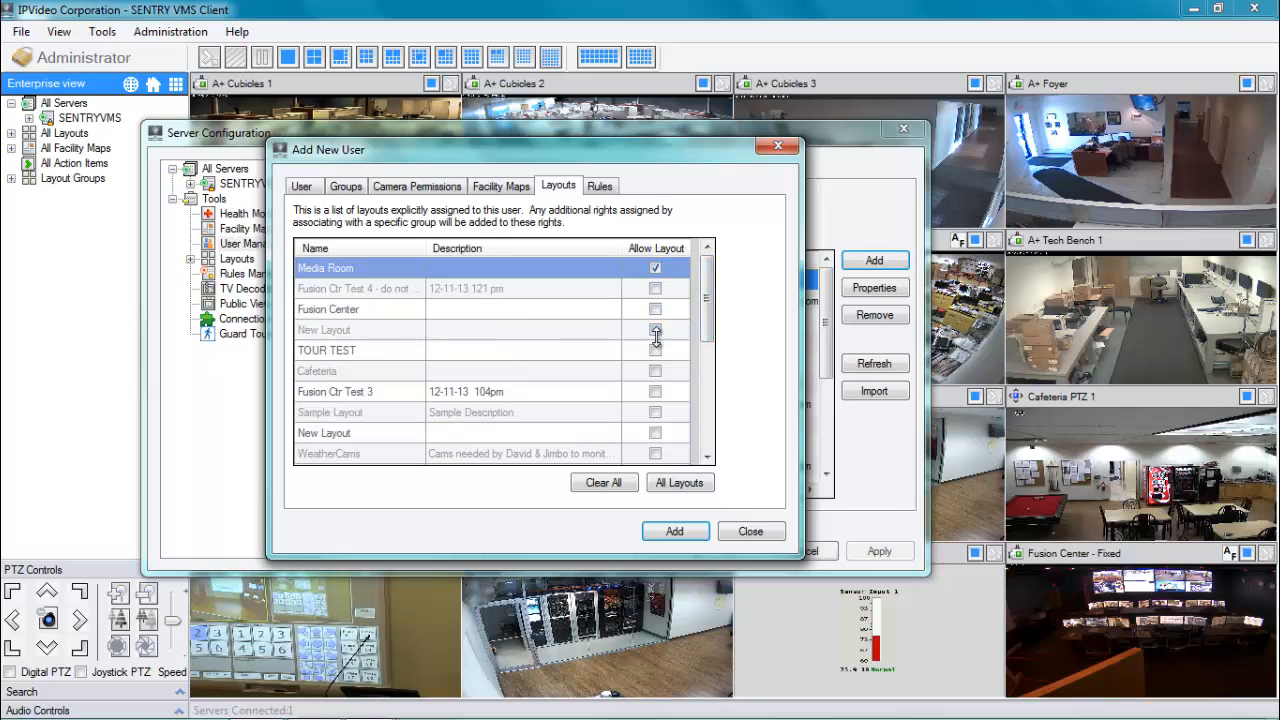
click(655, 330)
click(655, 309)
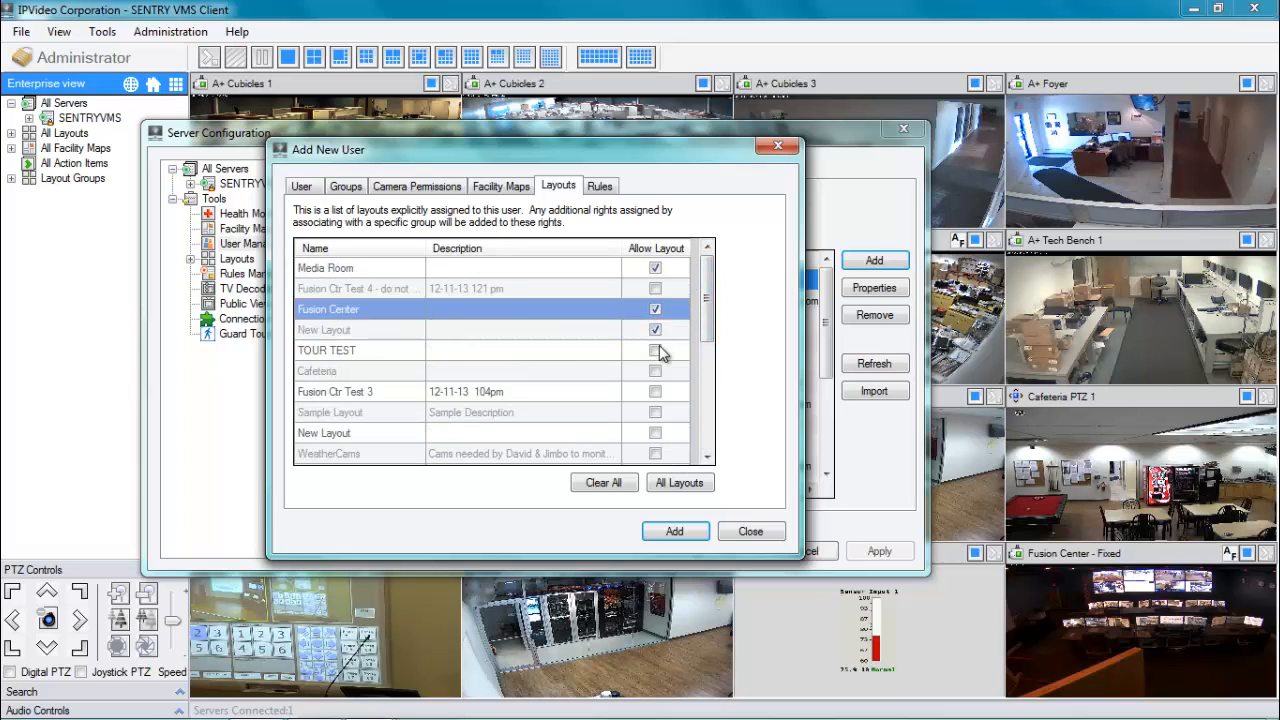
click(655, 412)
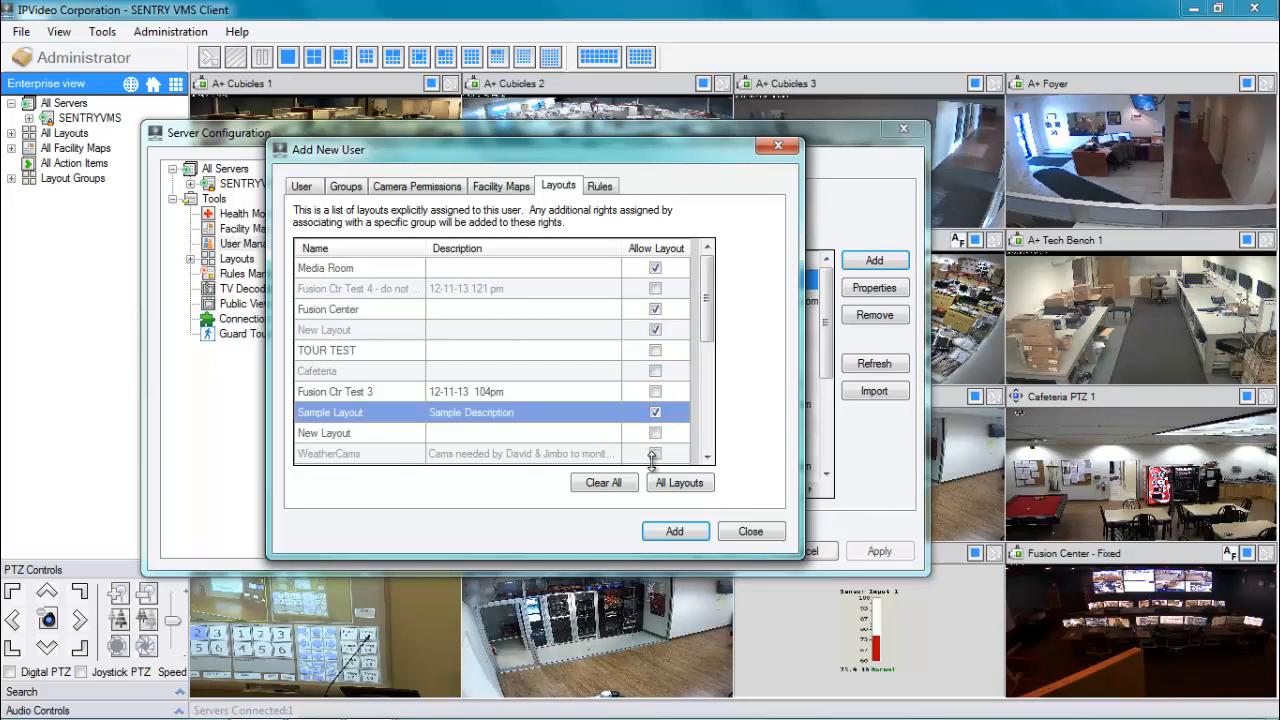
click(655, 455)
Also allow the Parking Lot and HELPALERT layouts further down the list.
scroll(680, 440, down, 3)
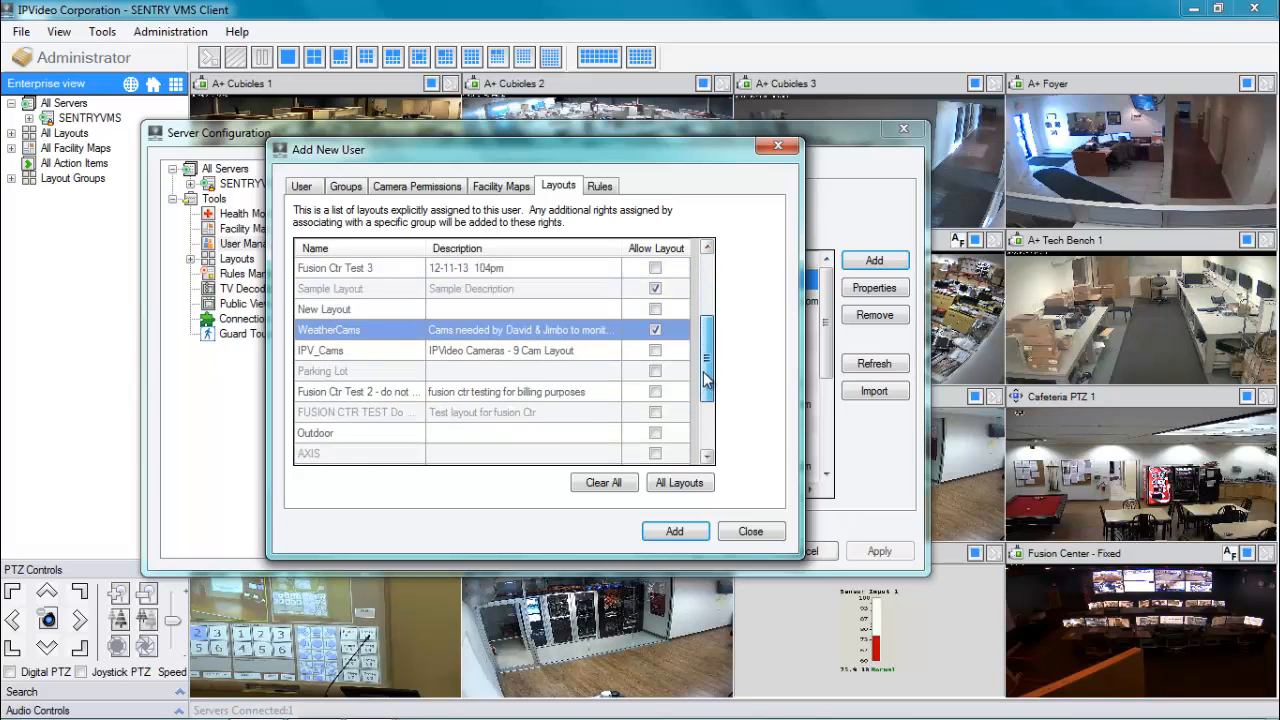
click(655, 351)
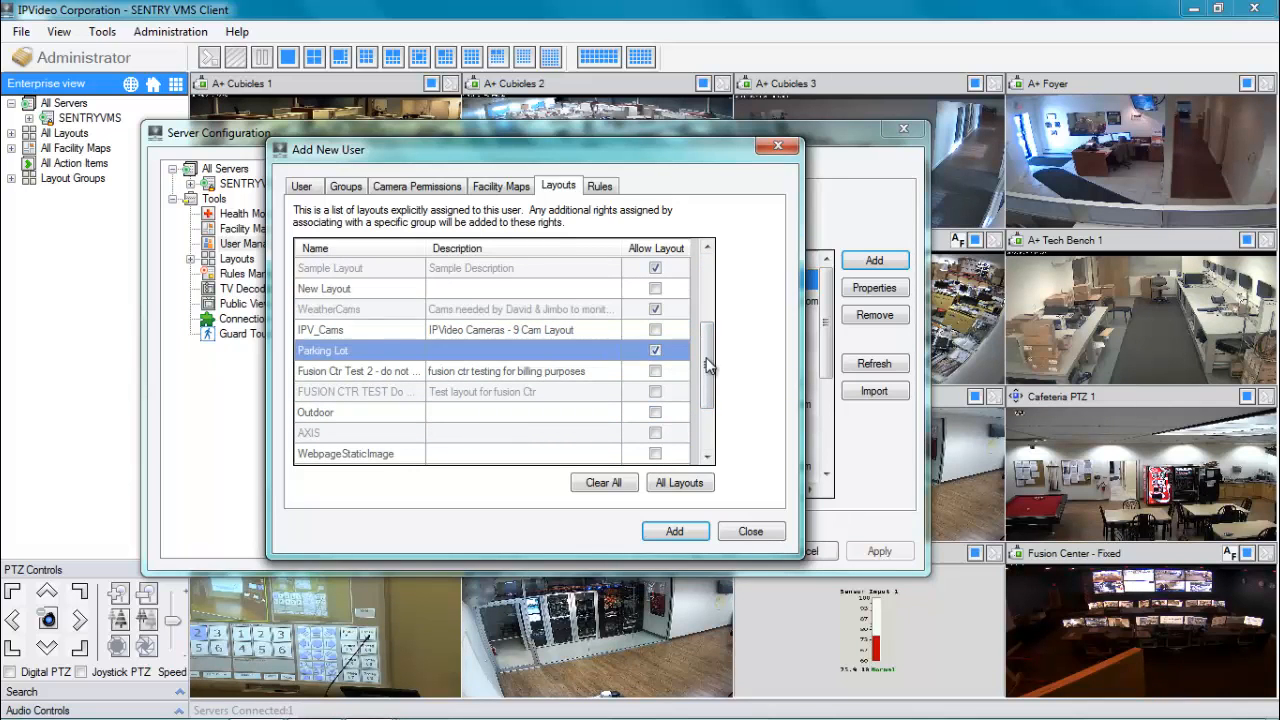
scroll(658, 365, down, 2)
click(655, 371)
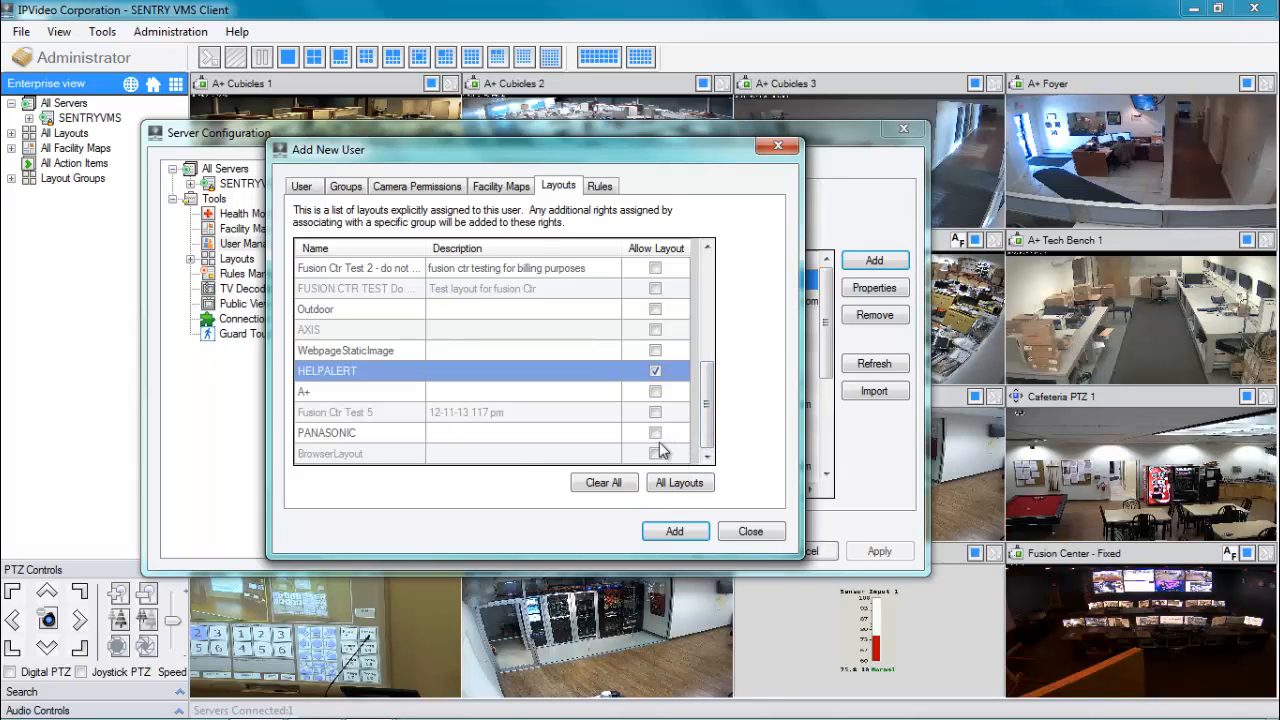
click(600, 187)
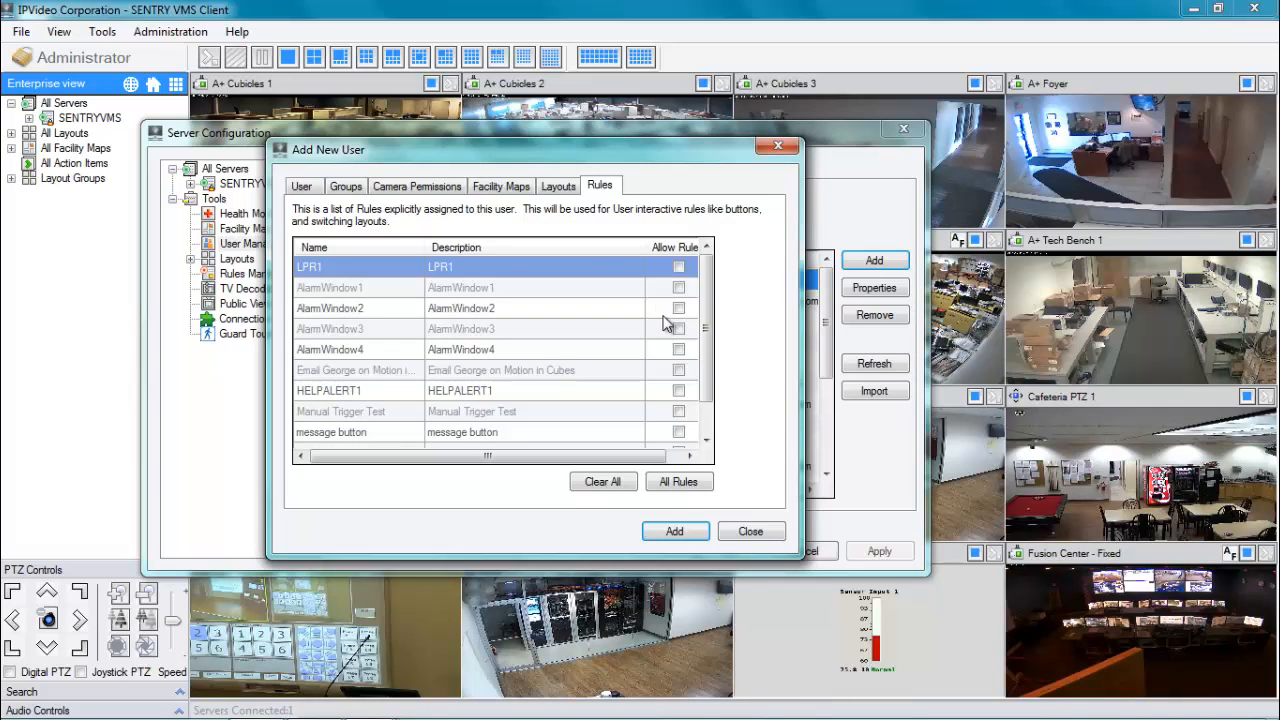
scroll(706, 352, down, 1)
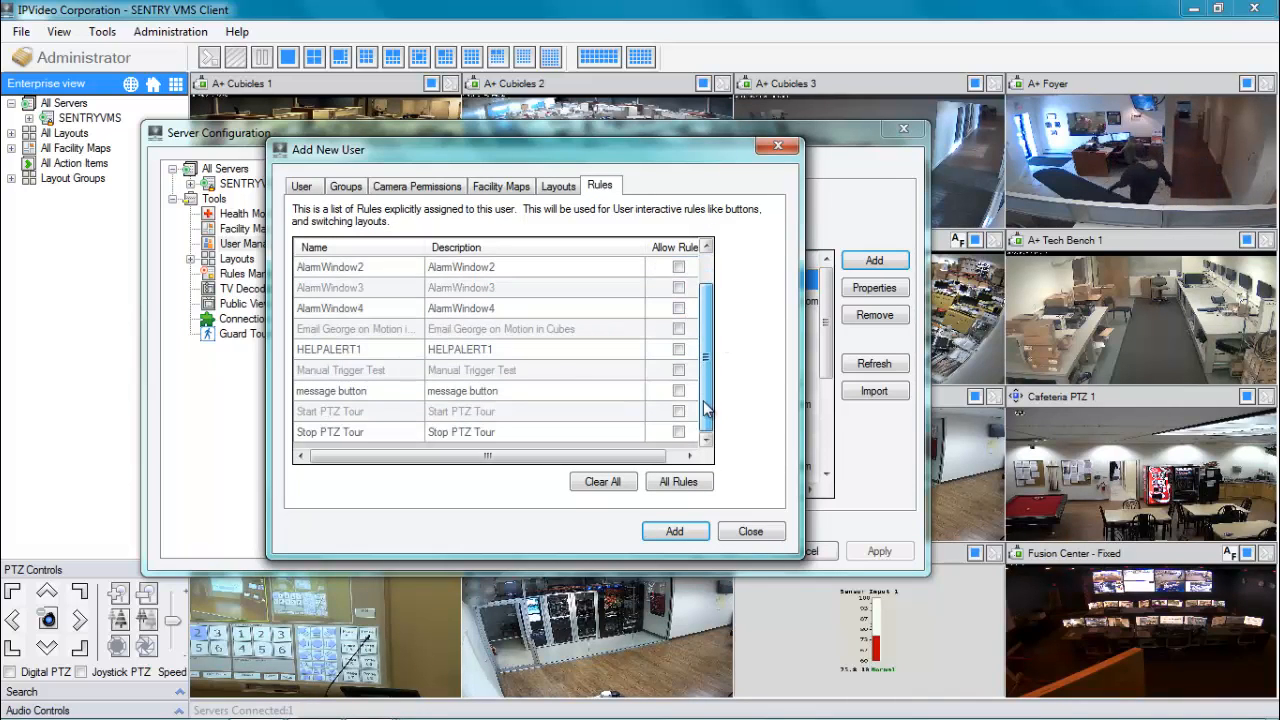
scroll(706, 352, up, 1)
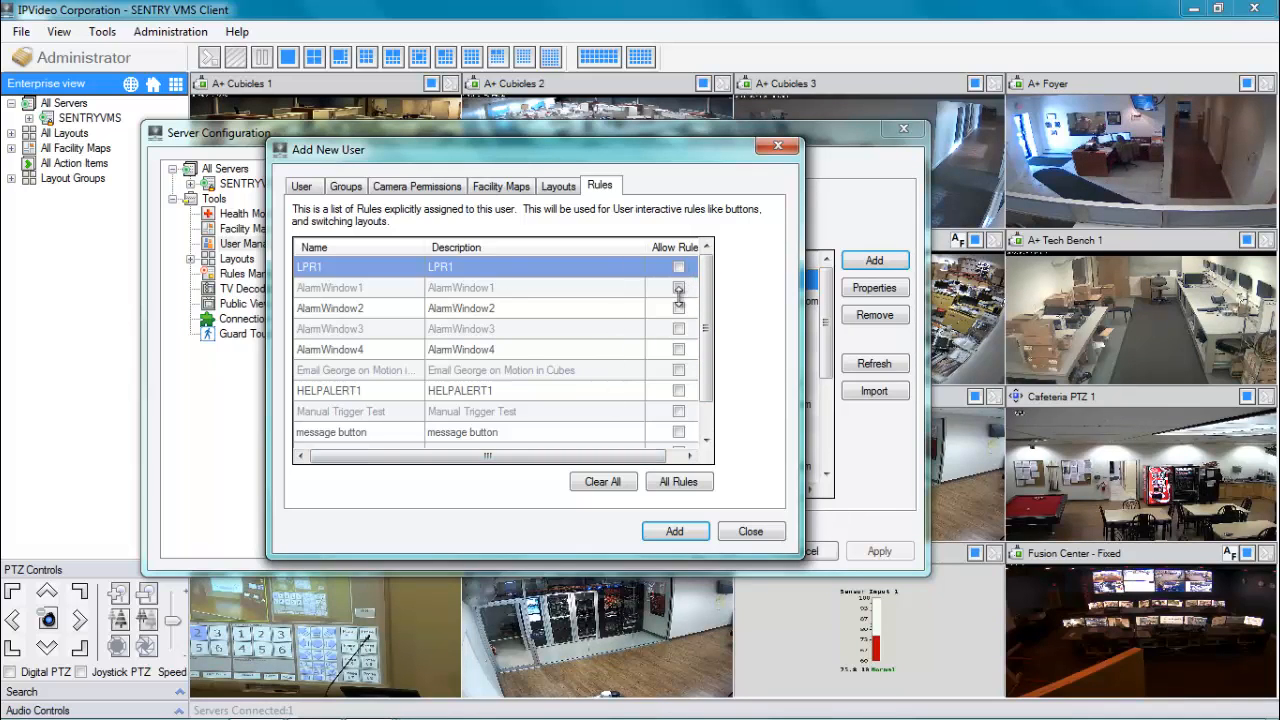
click(710, 430)
scroll(710, 430, up, 2)
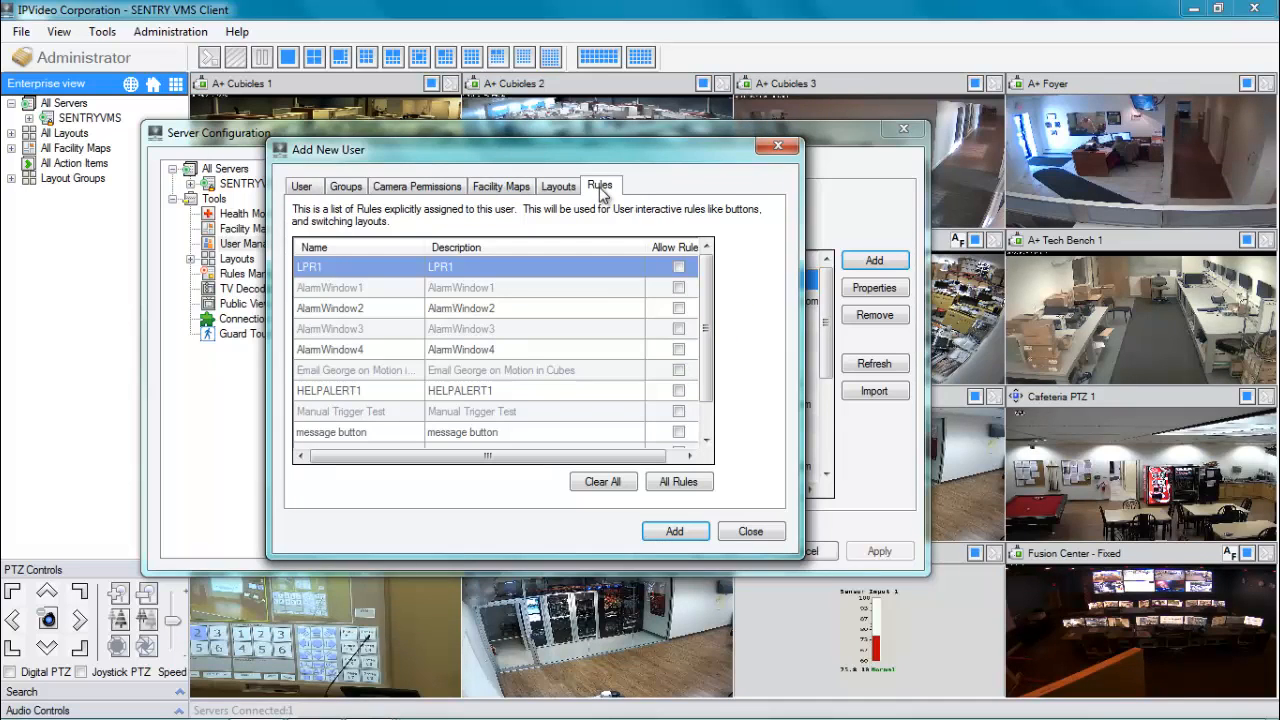
Save testuser and reopen its details from the User Manager list.
click(670, 535)
drag(826, 300, 826, 400)
click(505, 445)
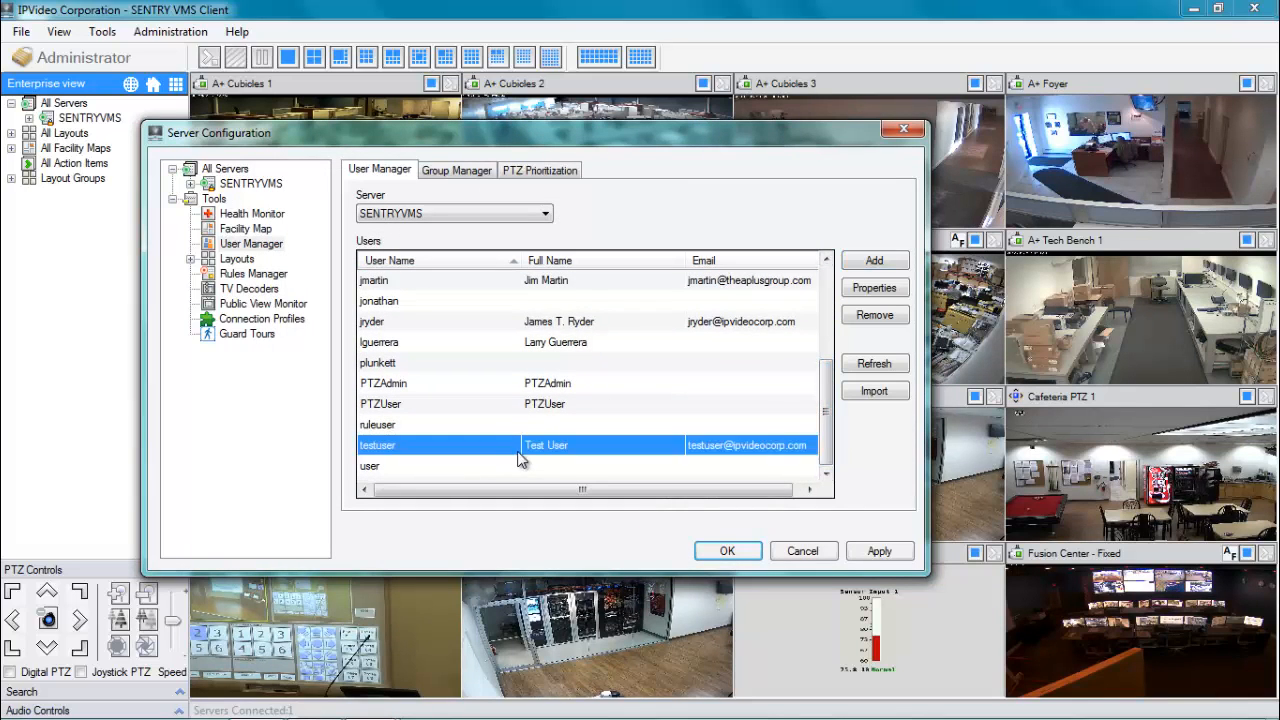
double_click(636, 453)
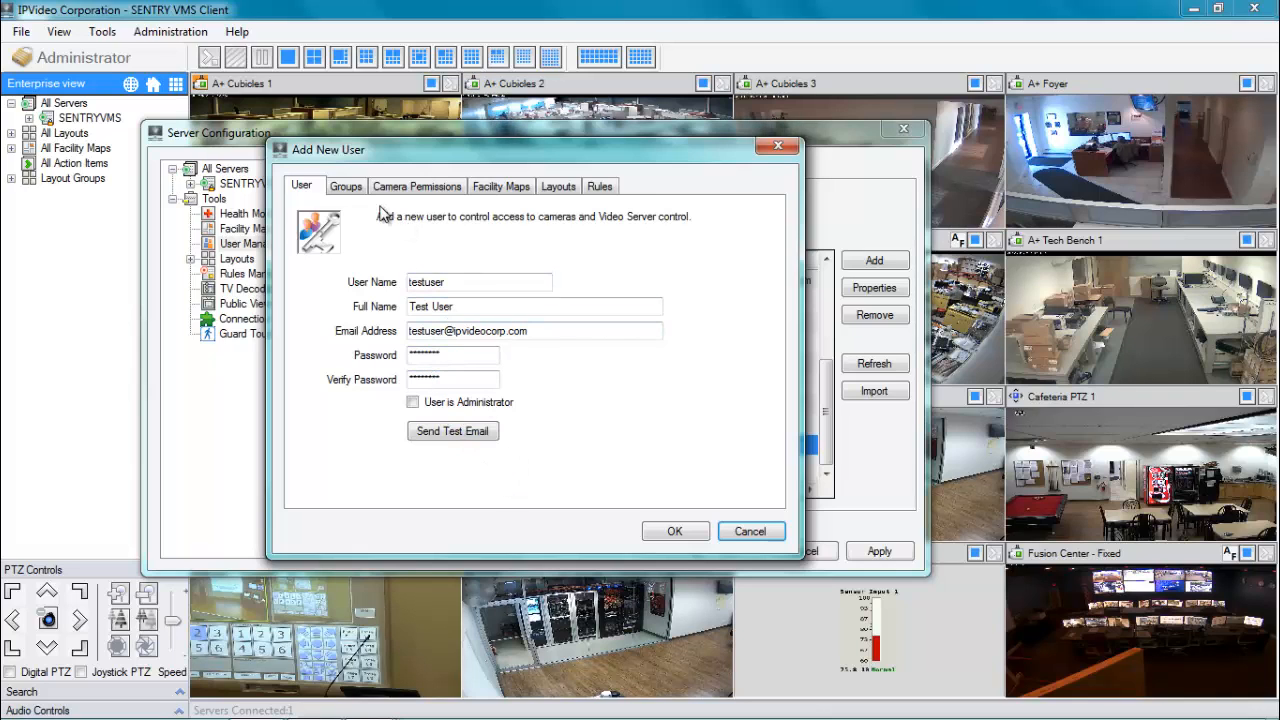
Review testuser's groups, camera, map, layout and rule permissions, then close with OK.
click(344, 189)
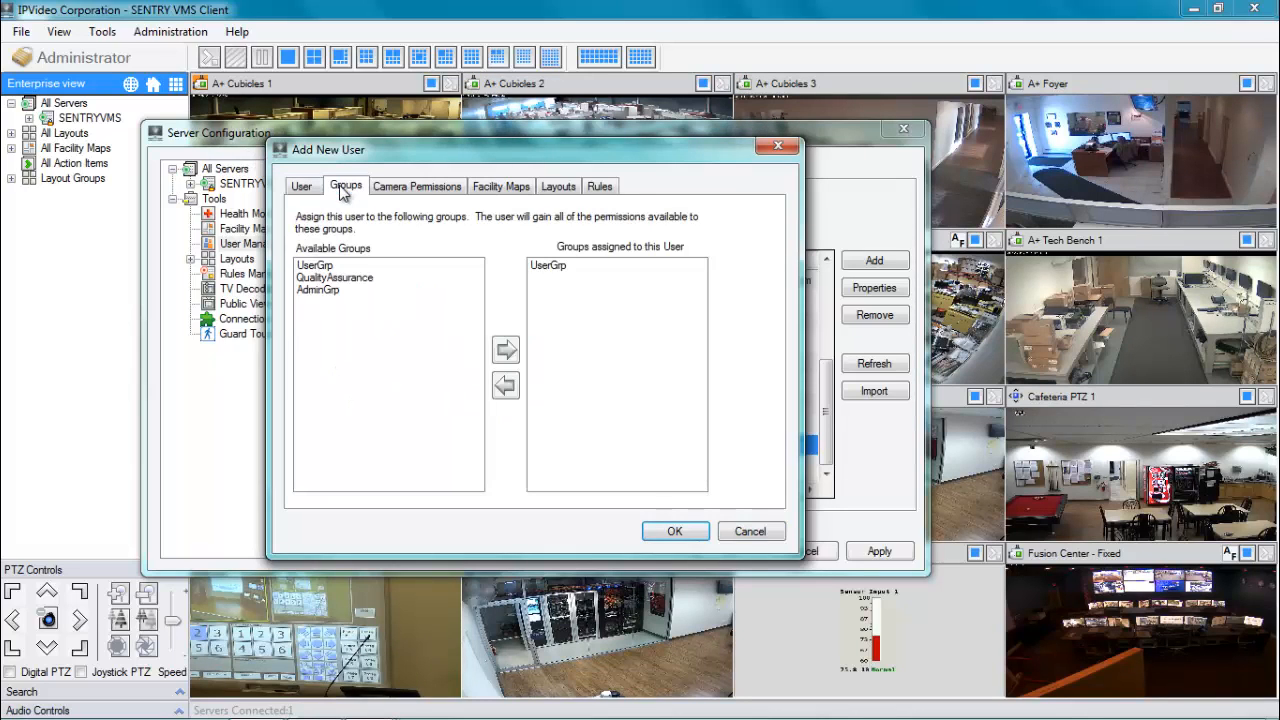
click(425, 189)
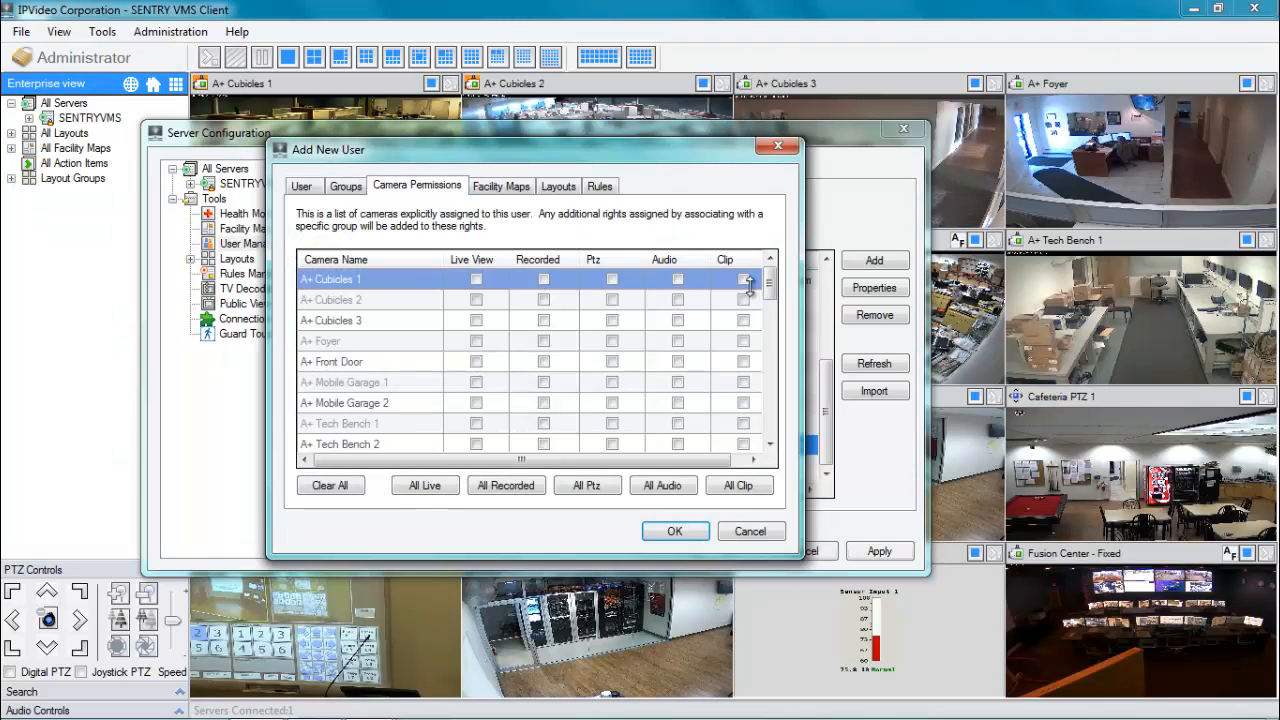
drag(769, 285, 783, 403)
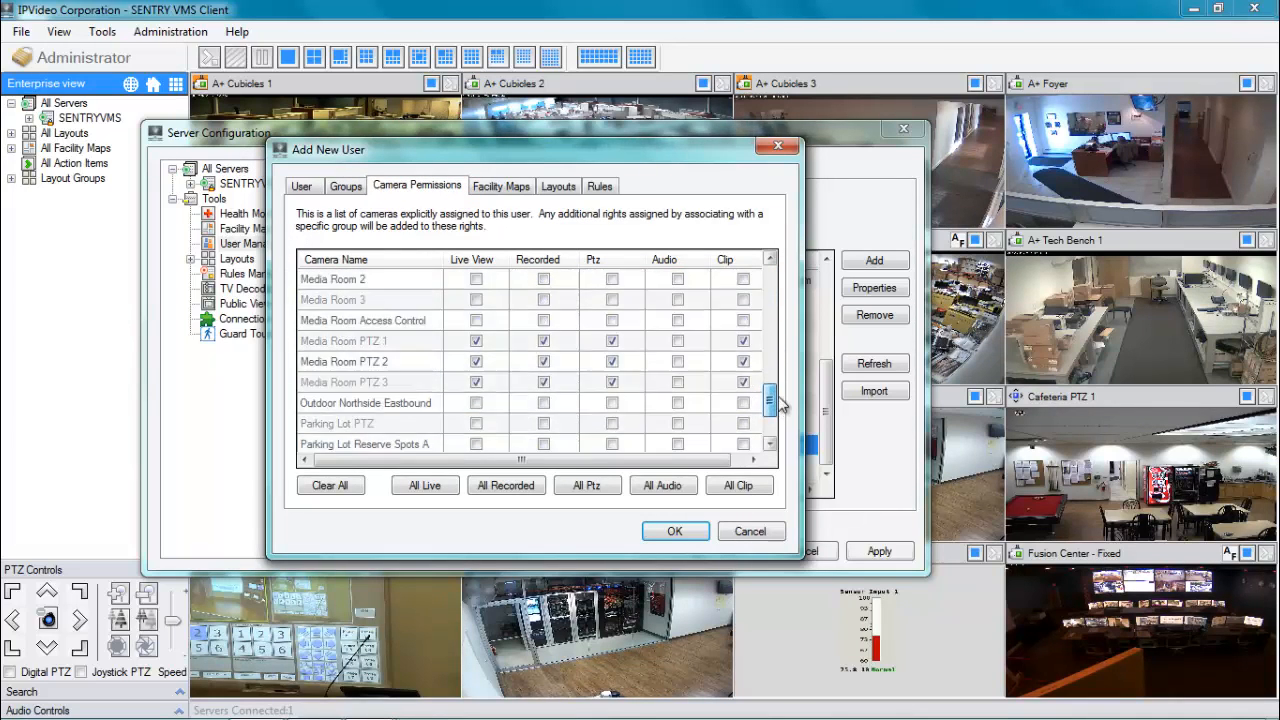
click(501, 190)
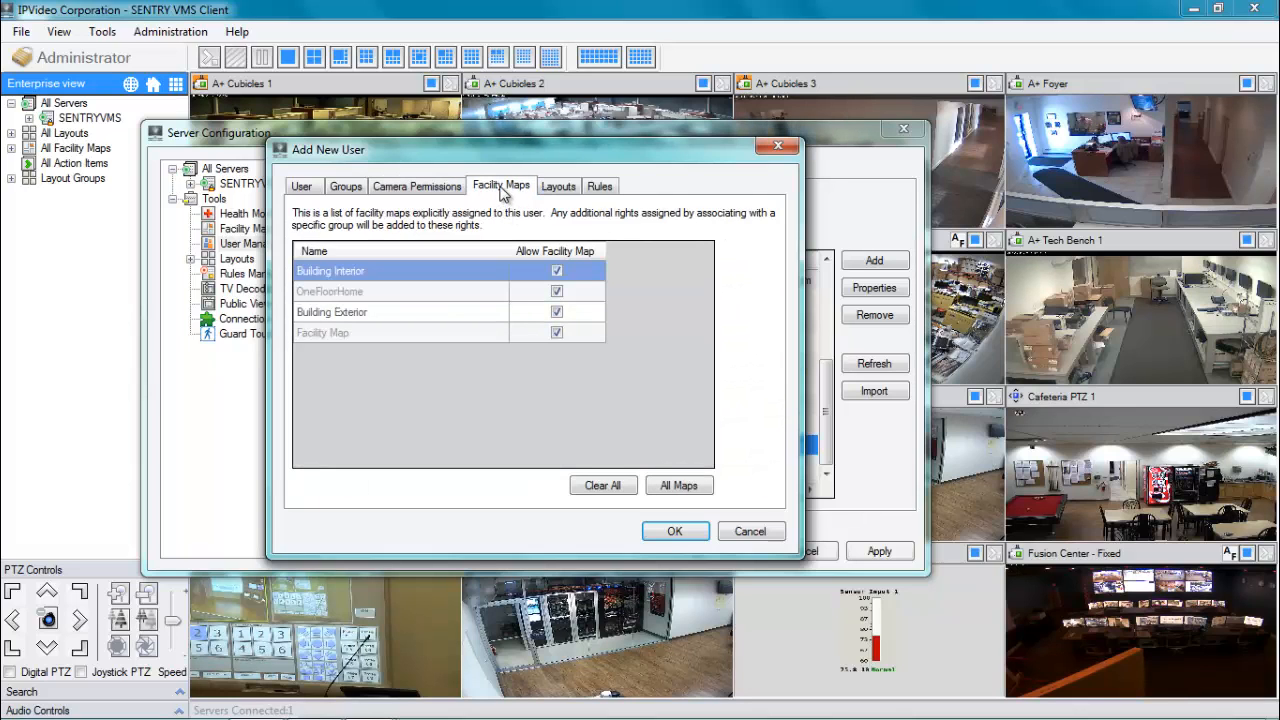
click(559, 189)
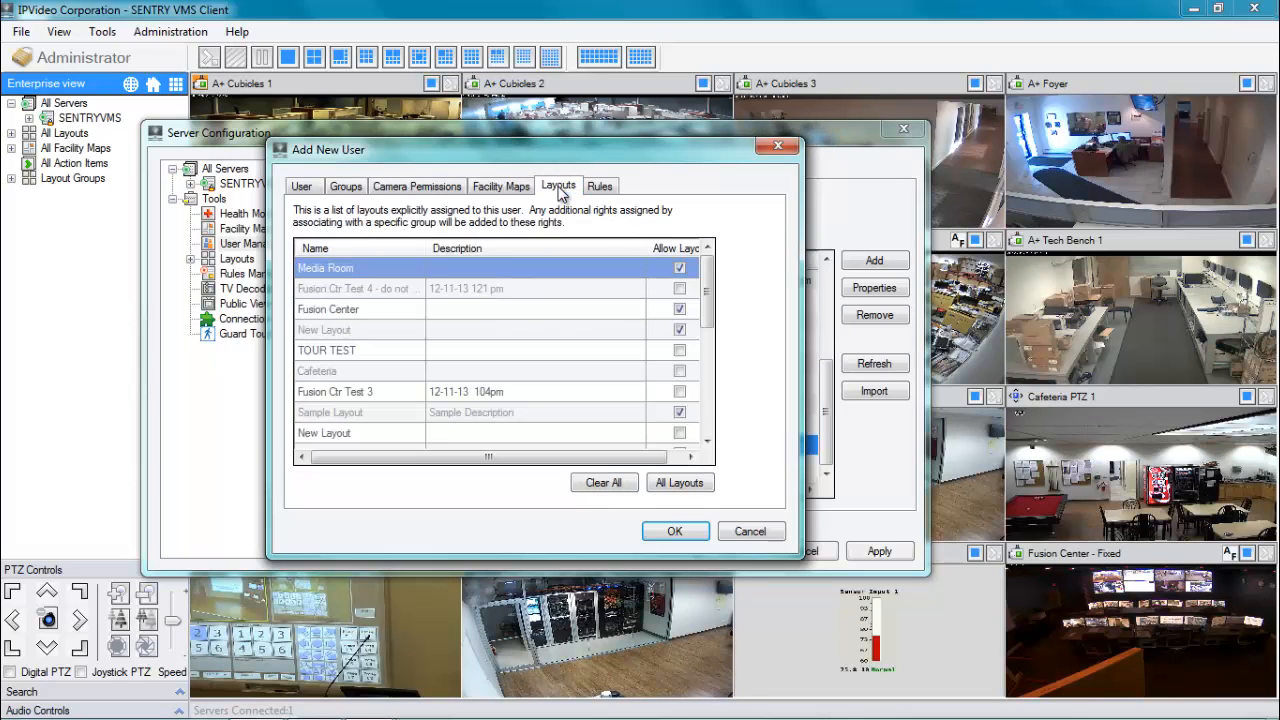
drag(707, 300, 709, 251)
click(600, 186)
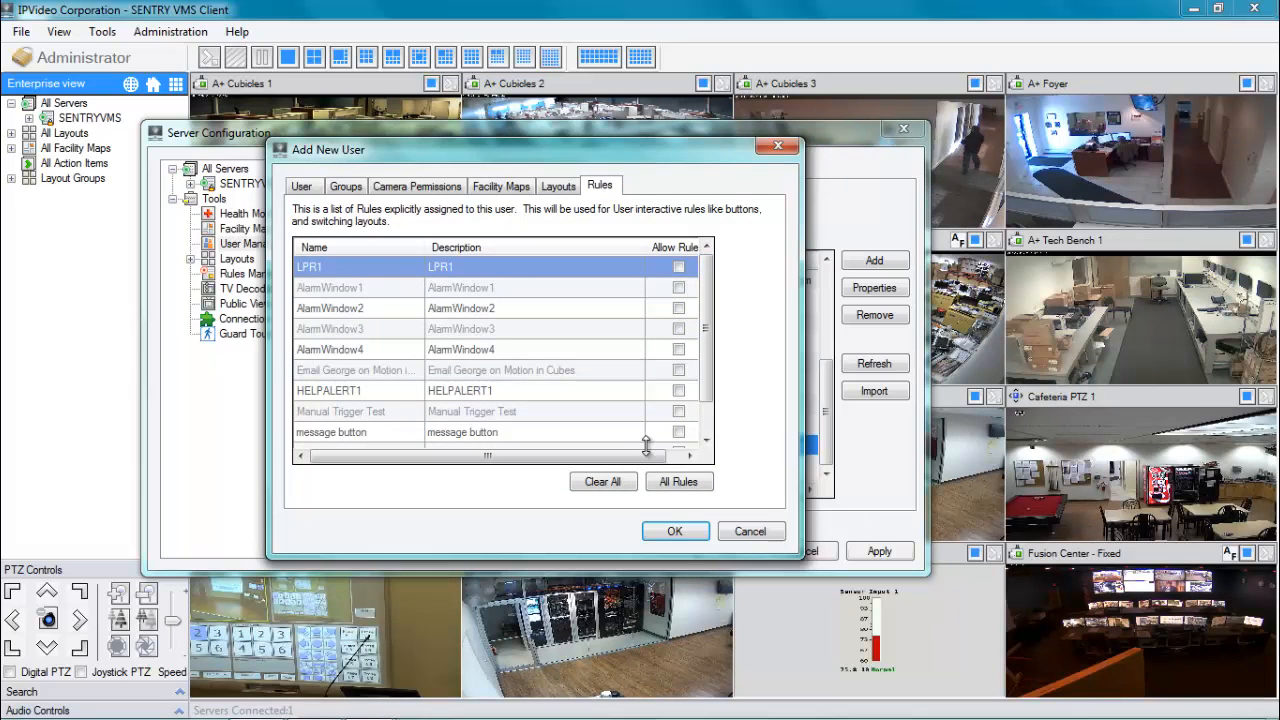
click(674, 532)
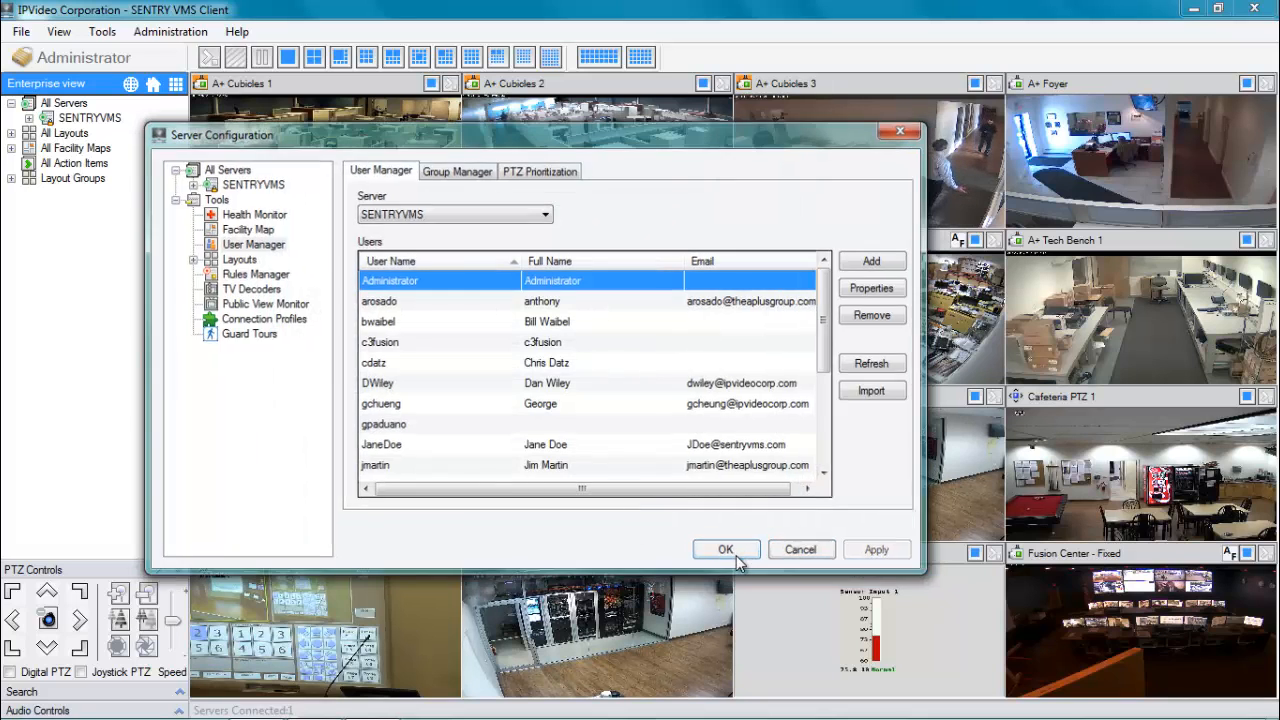
Close Server Configuration, log out the administrator, and sign in as testuser.
click(726, 550)
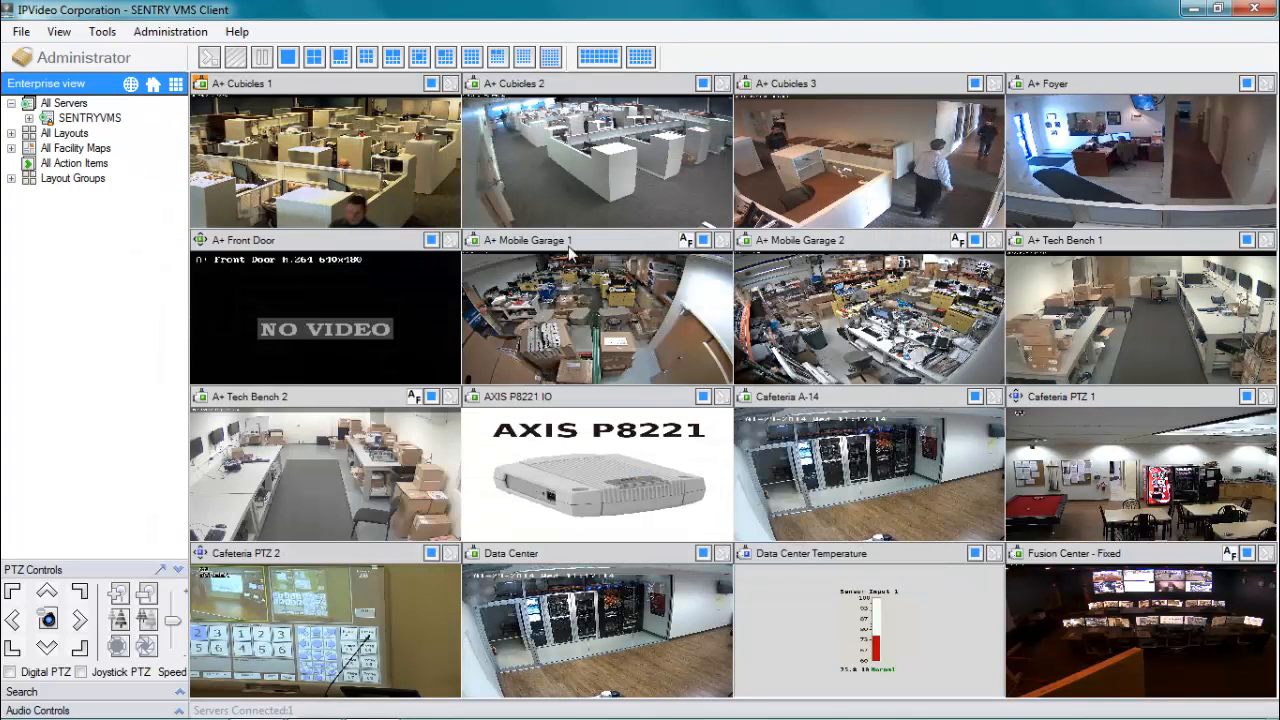
click(19, 75)
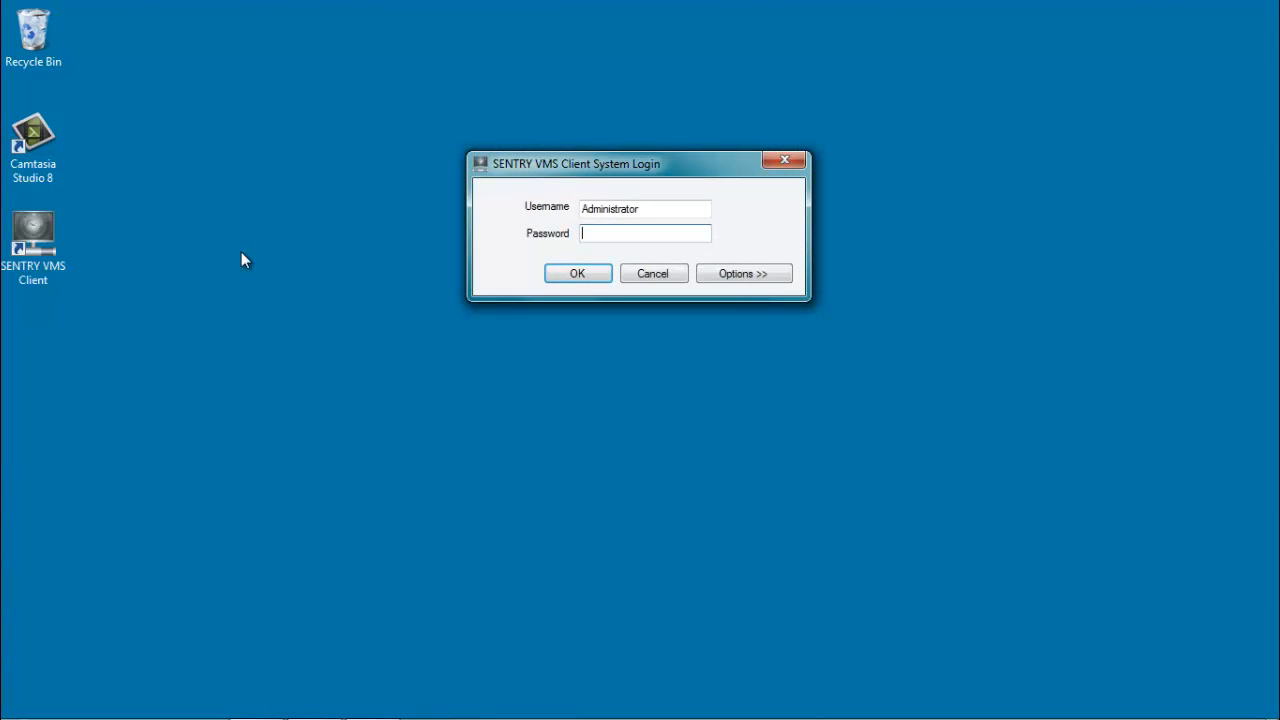
text(testuser)
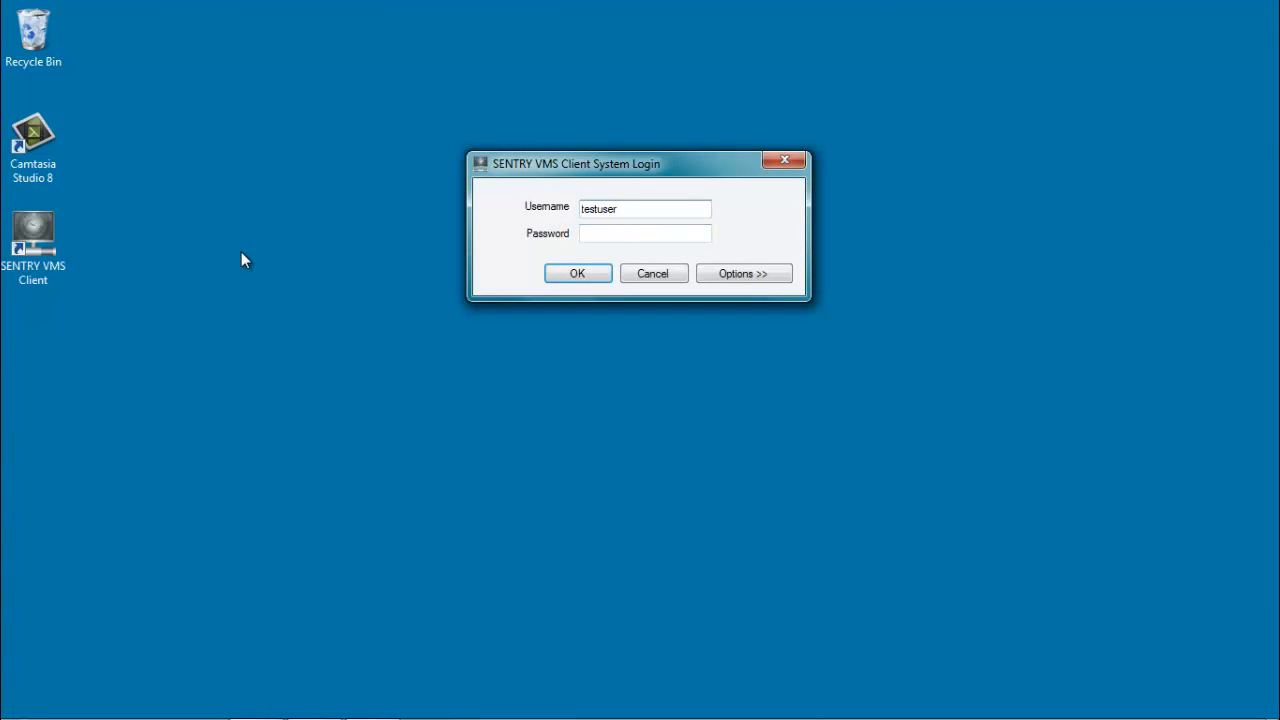
key(Tab)
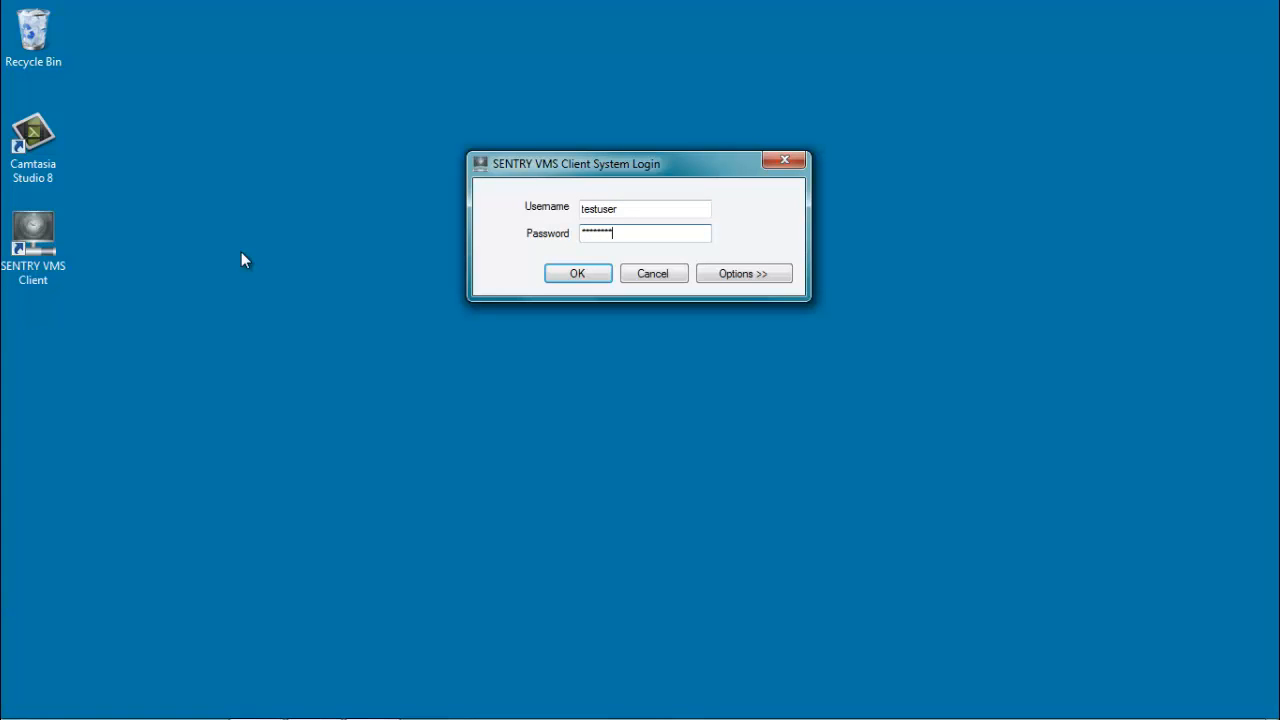
key(Return)
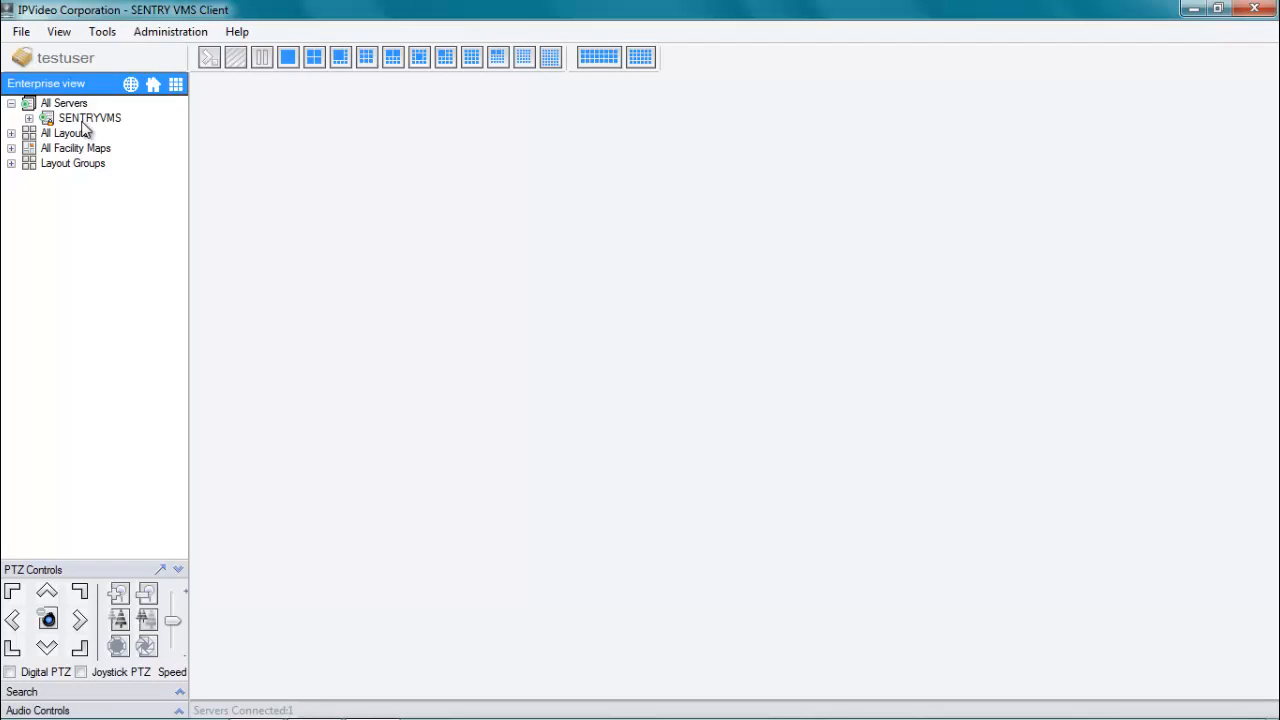
Show the ten permitted camera feeds from SENTRYVMS and expand the four Facility Maps and seven Layouts.
double_click(29, 119)
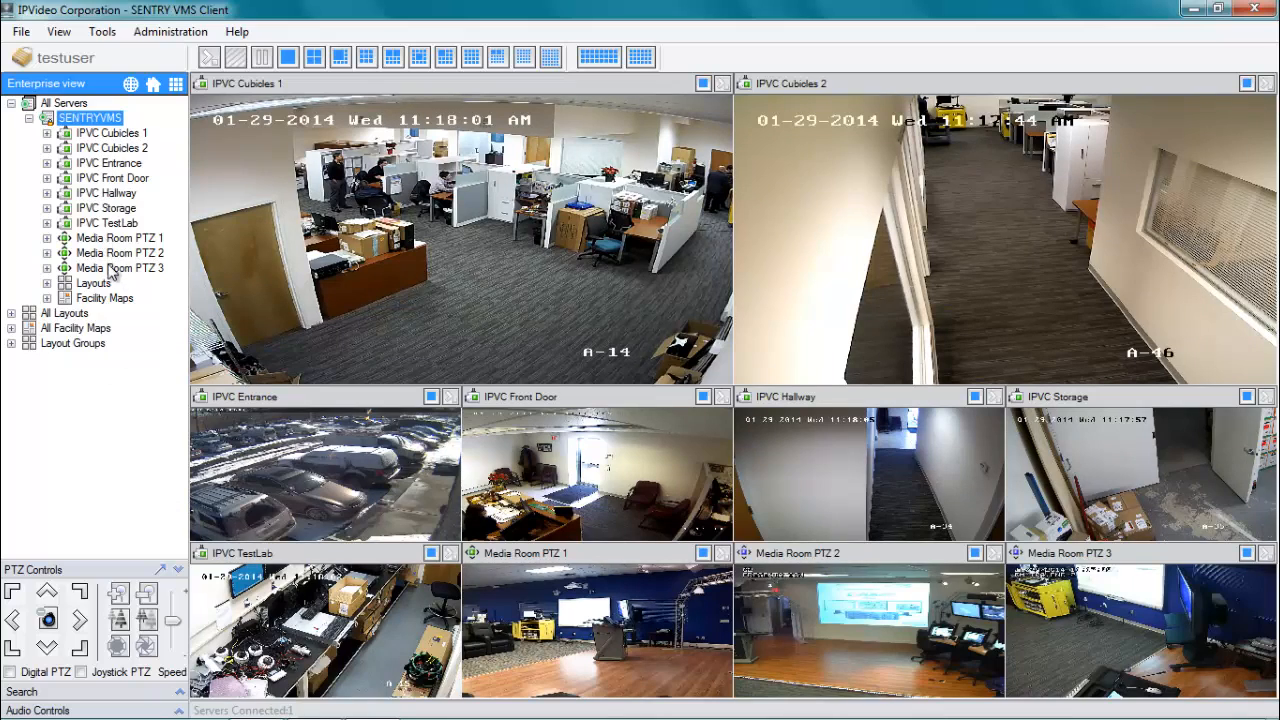
click(47, 298)
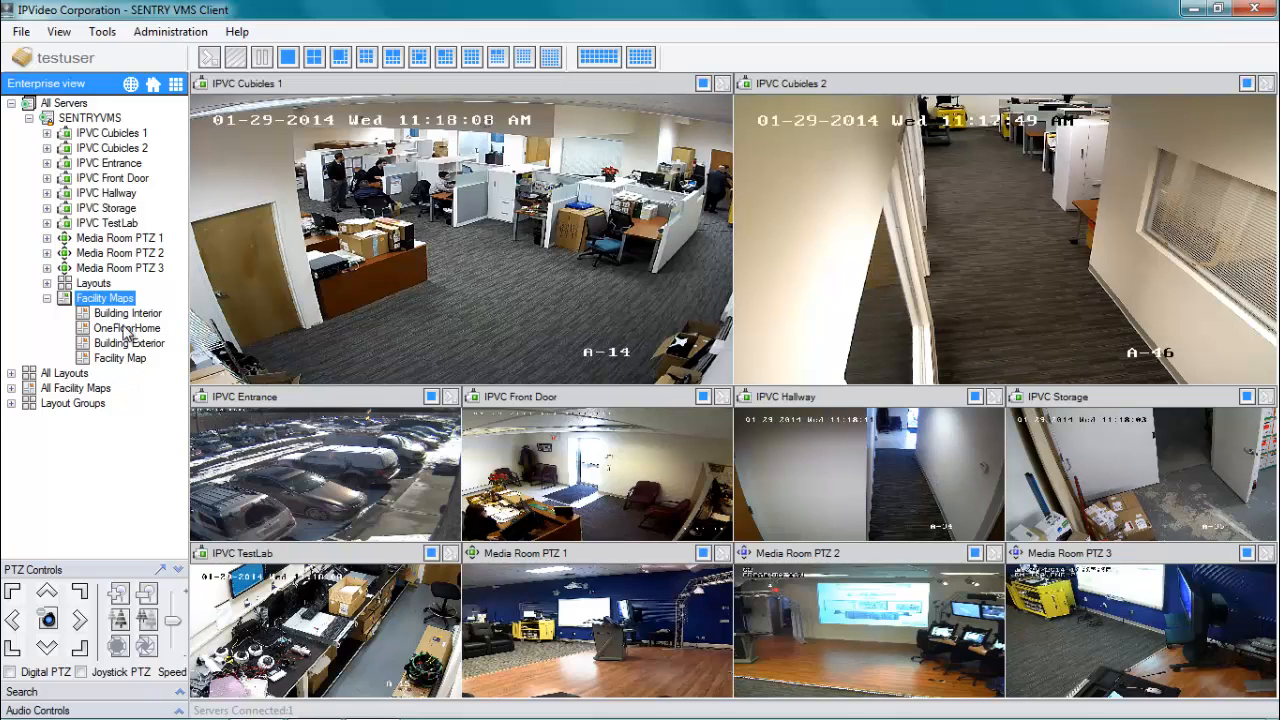
click(47, 284)
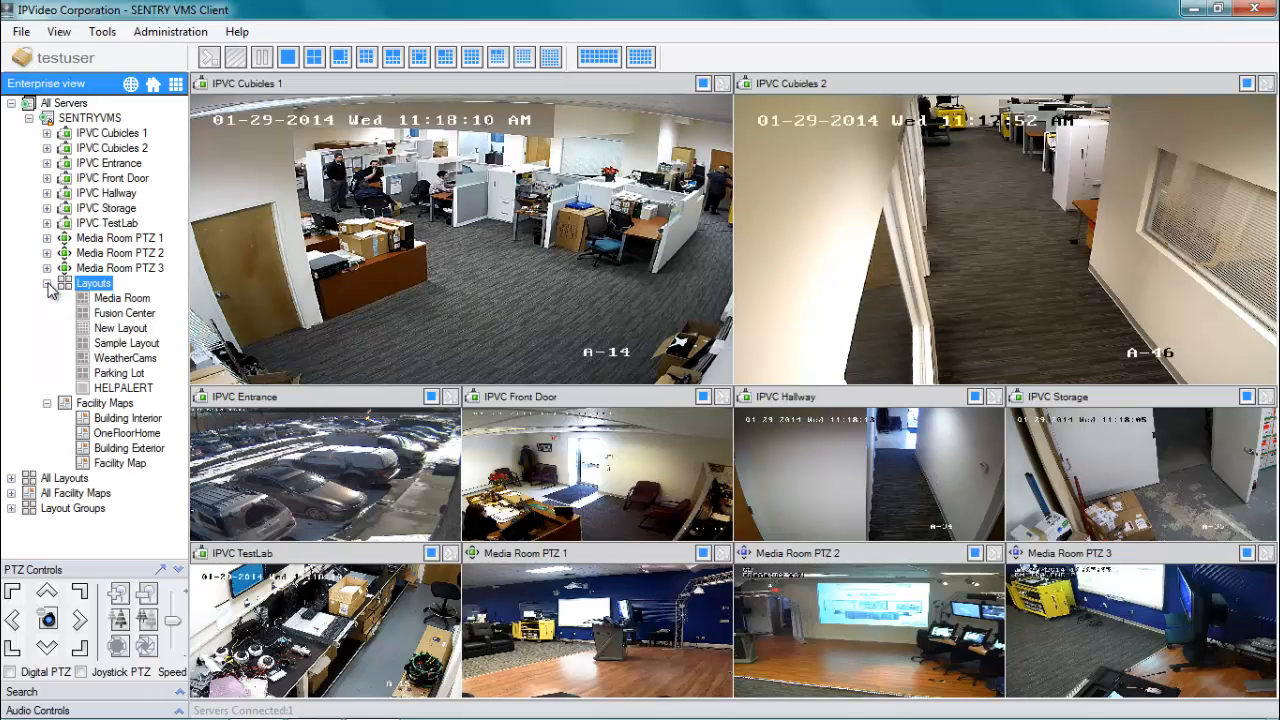